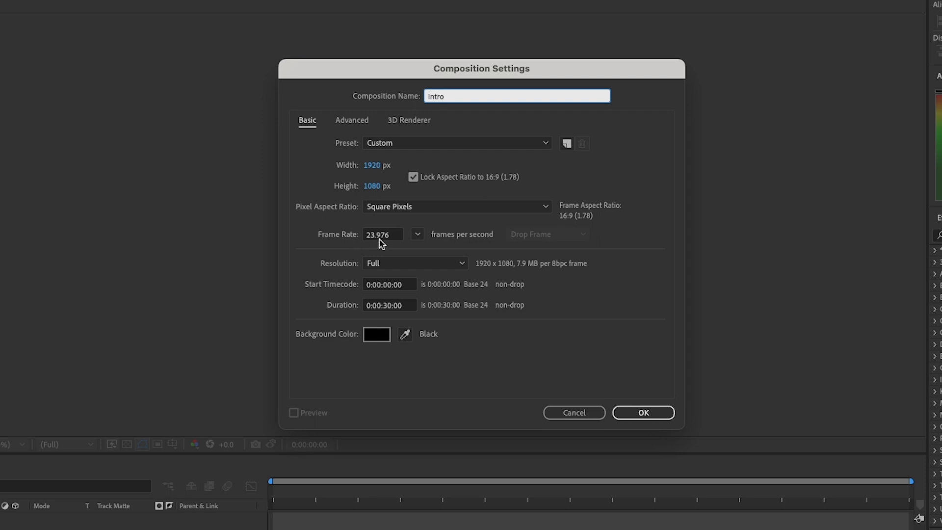
# Check the frame rate and create the Intro composition.
pyautogui.click(386, 235)
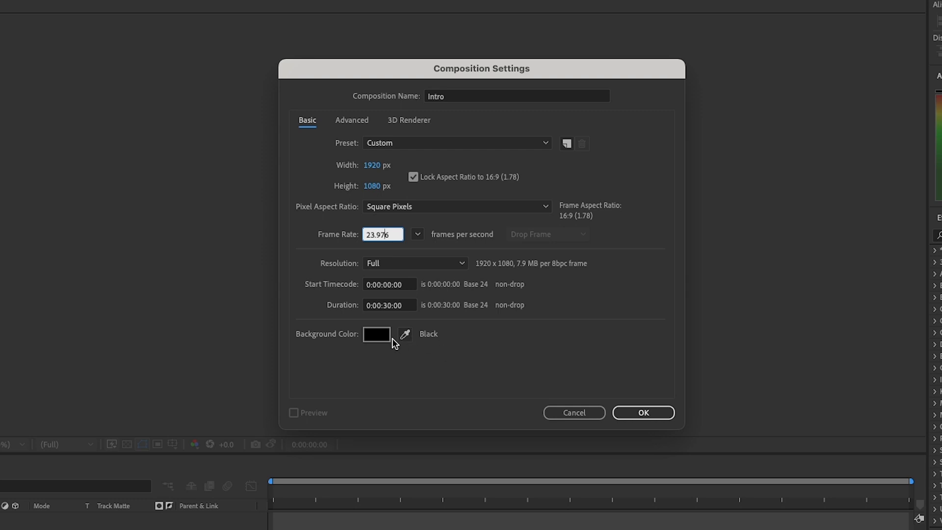
pyautogui.click(642, 413)
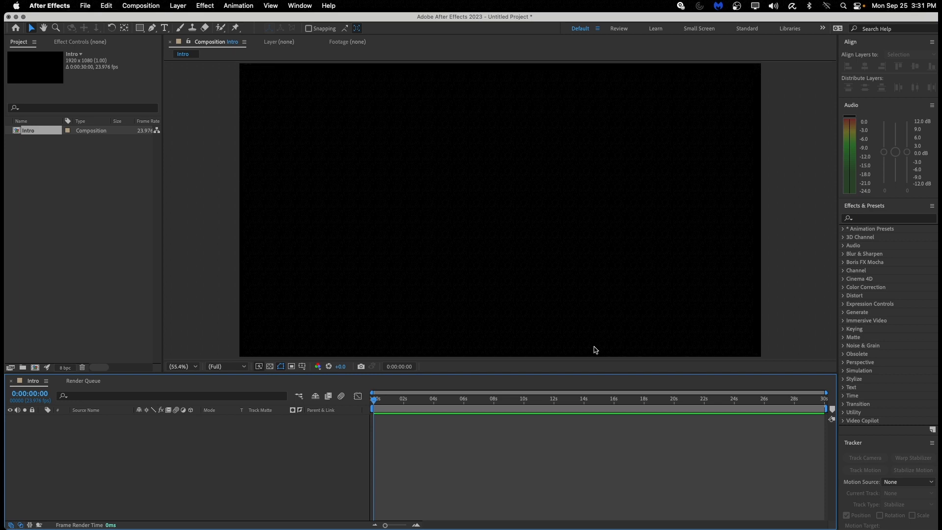
# Widen the Project panel to show more columns for the Intro composition.
pyautogui.click(76, 199)
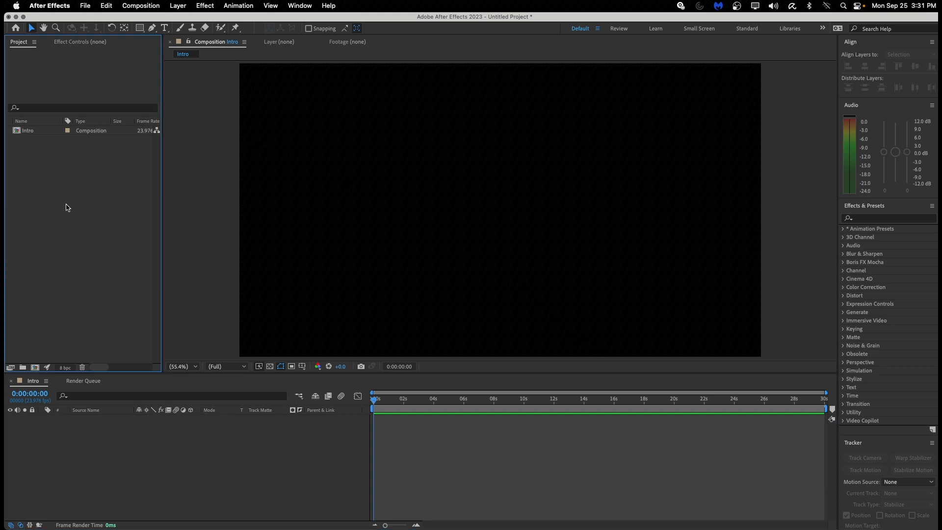
pyautogui.click(90, 131)
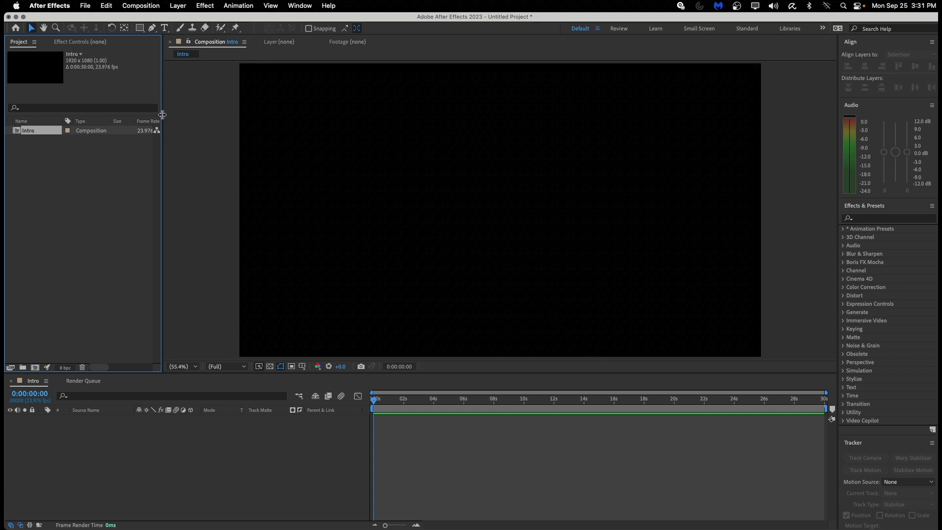
pyautogui.moveTo(163, 120); pyautogui.dragTo(270, 125)
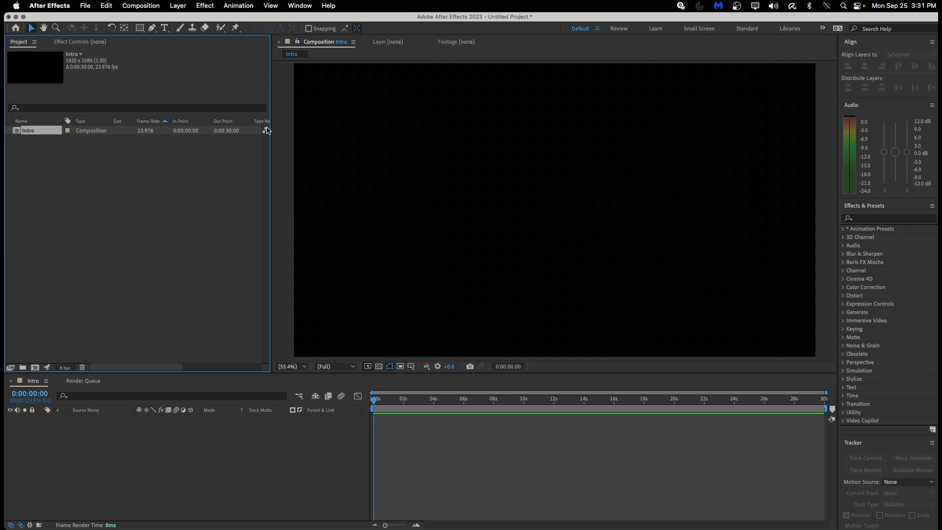
pyautogui.click(90, 186)
# Import MH-Camera1 (14).MOV and AugustSonLogo 2023.png from the Desktop into the project.
pyautogui.doubleClick(88, 187)
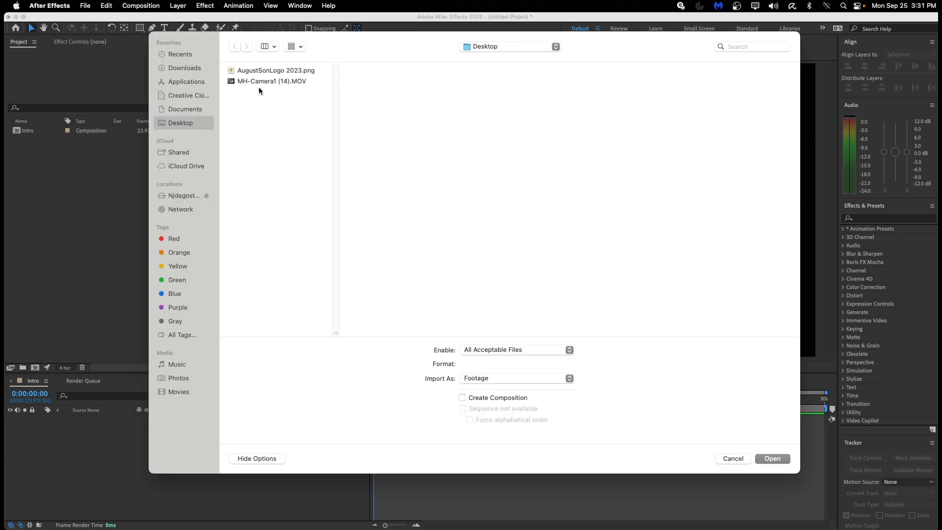
pyautogui.click(270, 81)
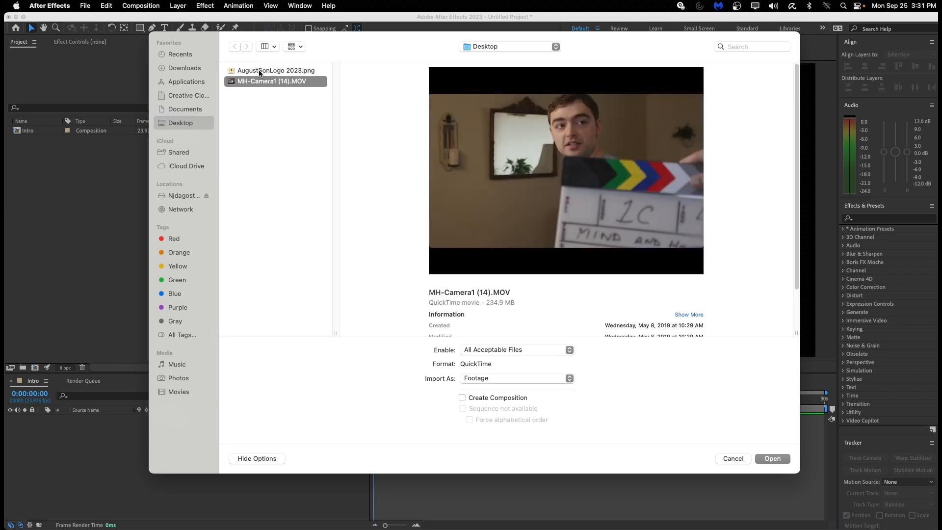
pyautogui.keyDown('shift'); pyautogui.click(263, 71); pyautogui.keyUp('shift')
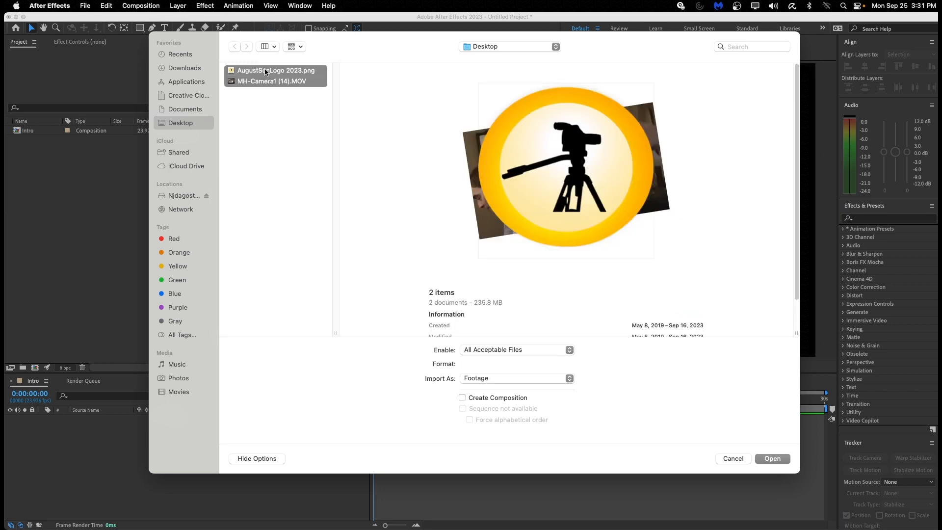
pyautogui.click(770, 458)
pyautogui.click(48, 175)
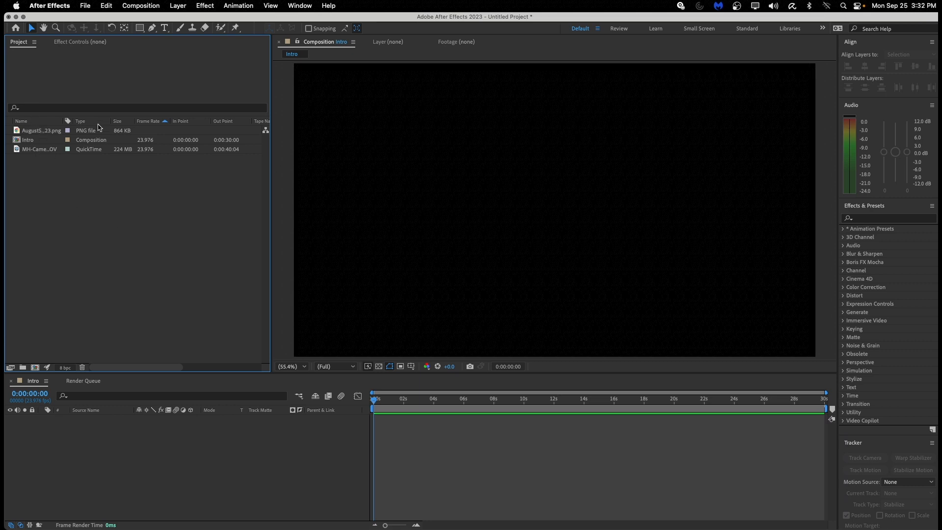
# Widen the project list further and toggle its Frame Rate sort order.
pyautogui.moveTo(270, 100); pyautogui.dragTo(345, 109)
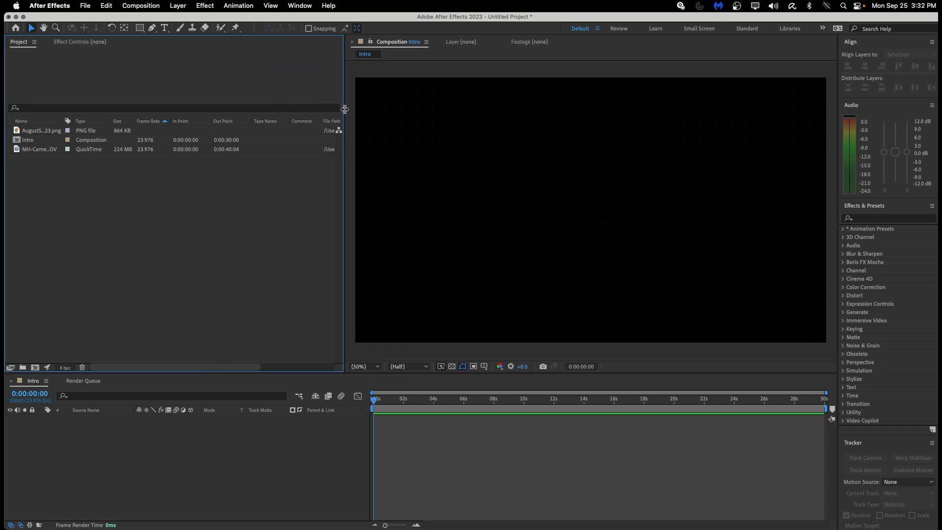
pyautogui.click(146, 121)
pyautogui.click(146, 122)
# Inspect the camera clip's and Intro composition's details, then activate the Intro timeline.
pyautogui.click(150, 152)
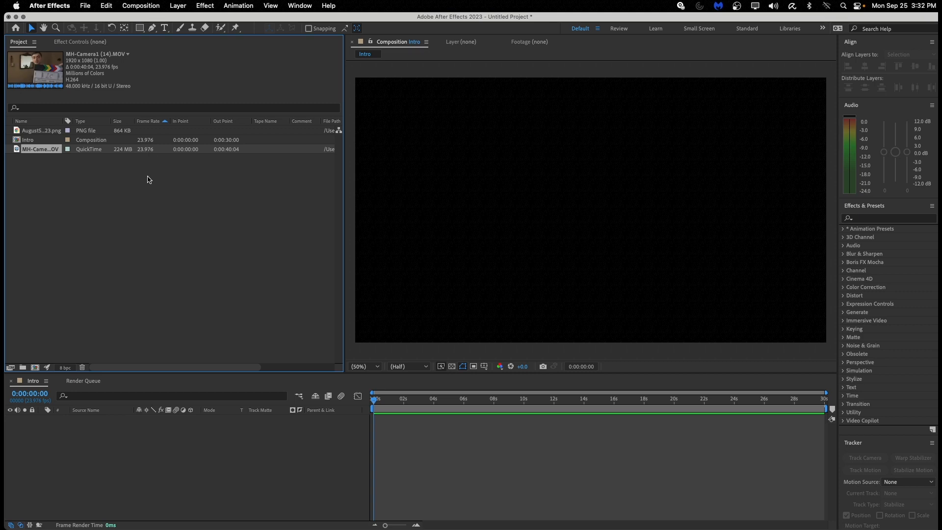
pyautogui.click(147, 142)
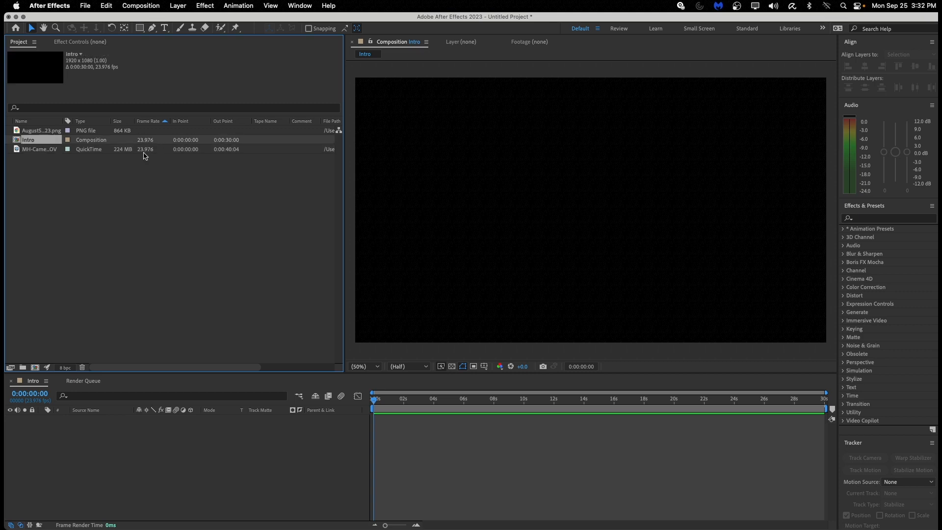
pyautogui.click(144, 153)
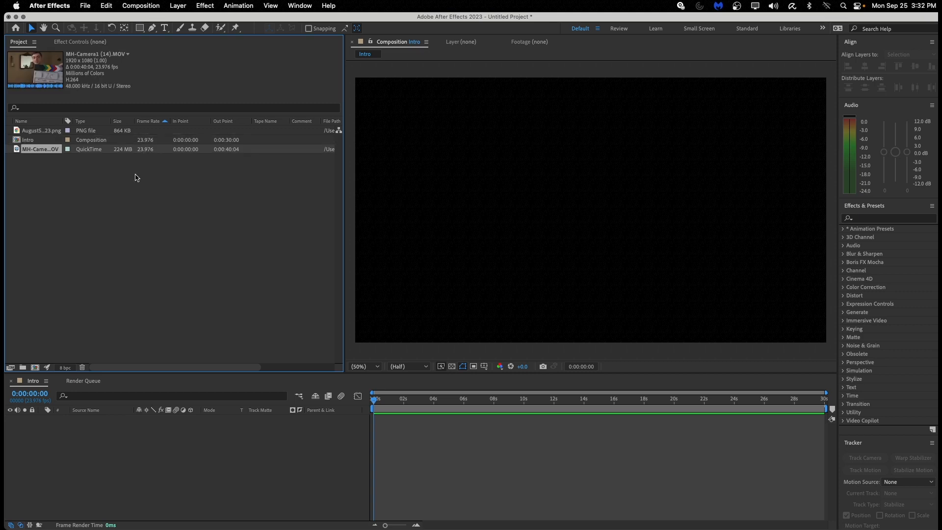
pyautogui.click(145, 141)
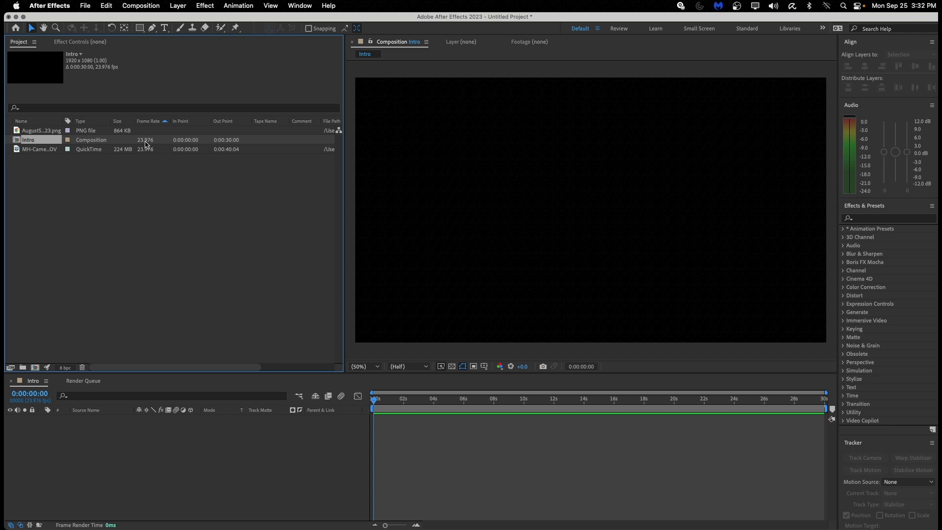
pyautogui.click(447, 441)
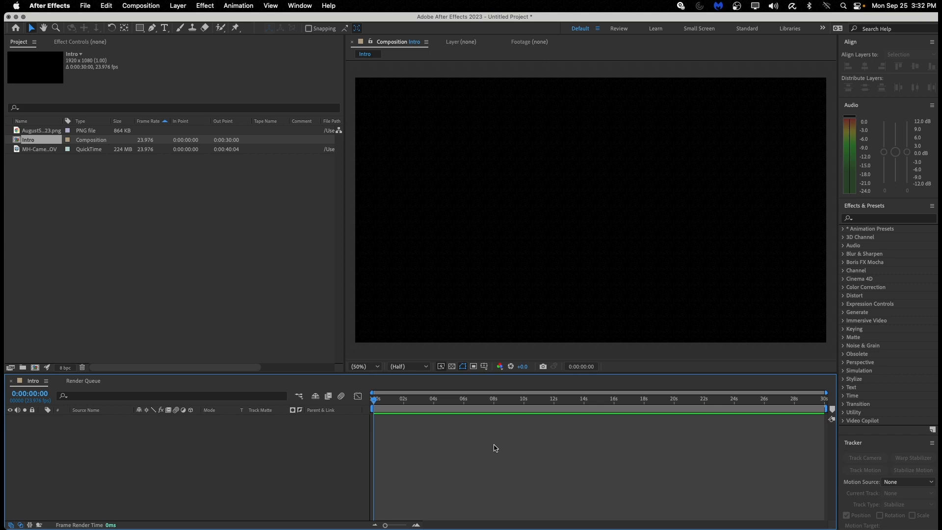
pyautogui.click(147, 5)
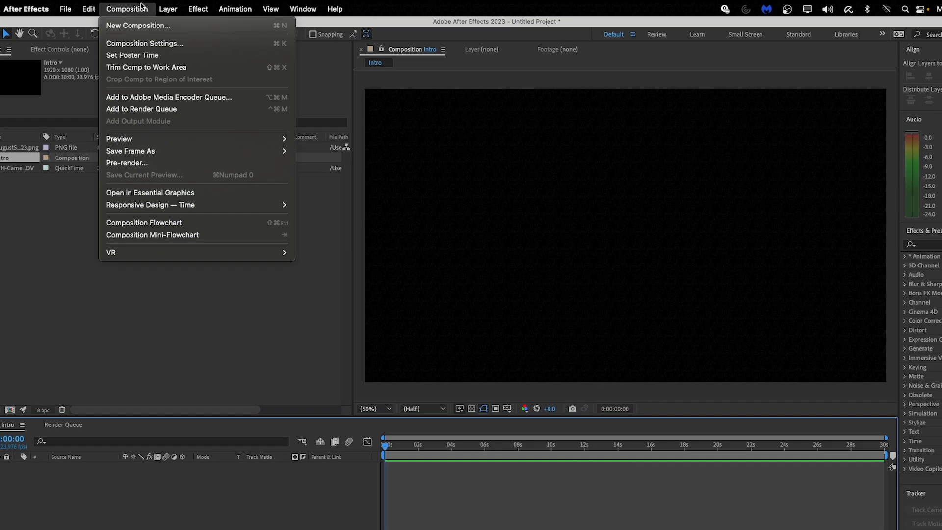
pyautogui.click(198, 46)
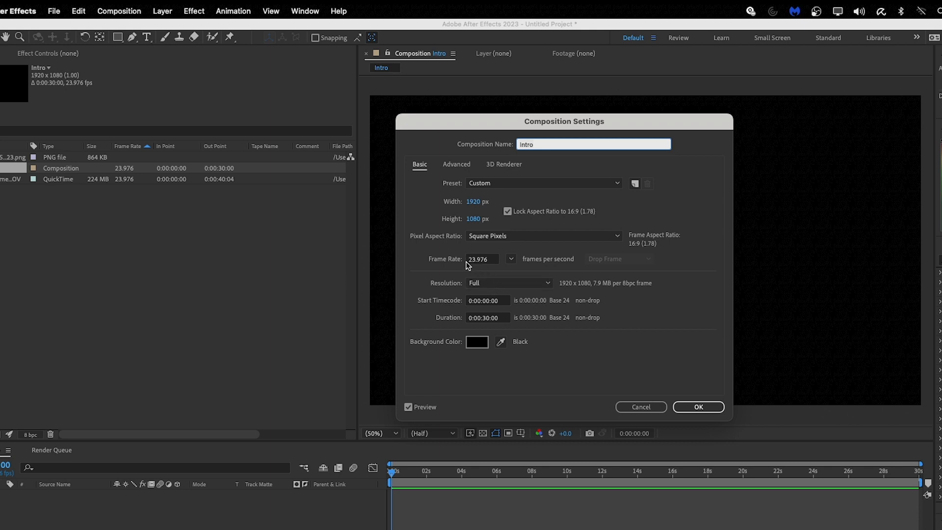
pyautogui.click(511, 261)
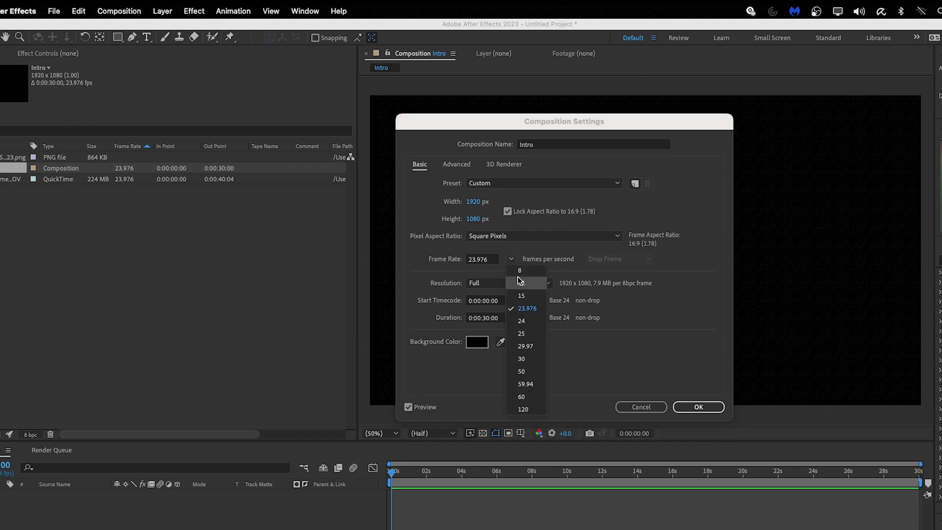
pyautogui.click(522, 397)
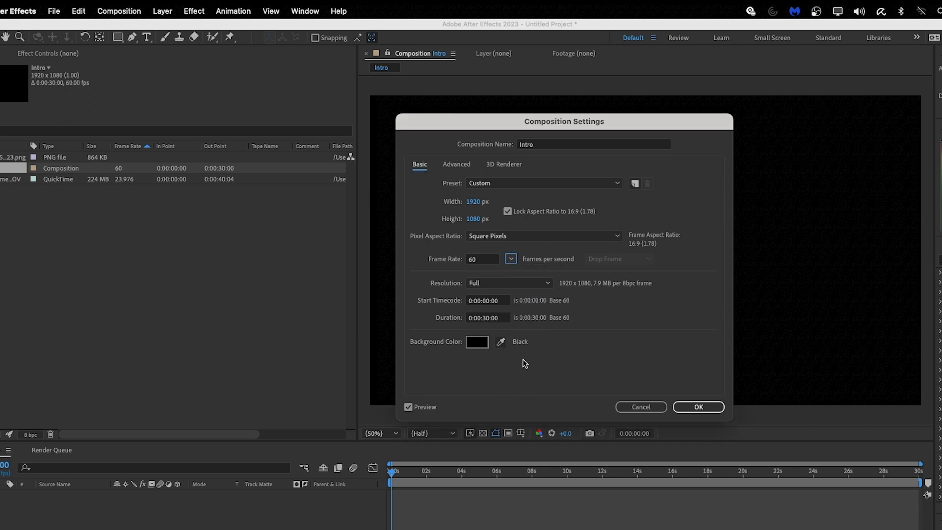
pyautogui.click(627, 405)
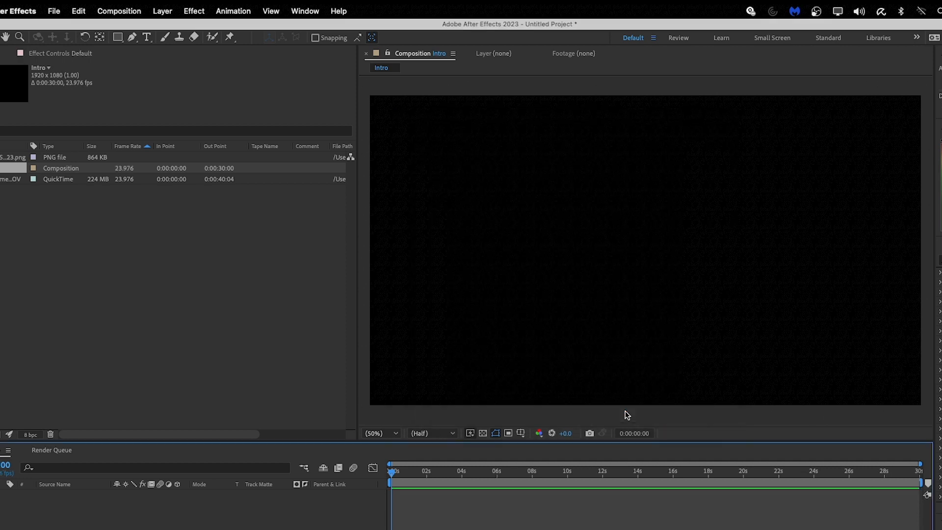
pyautogui.click(67, 200)
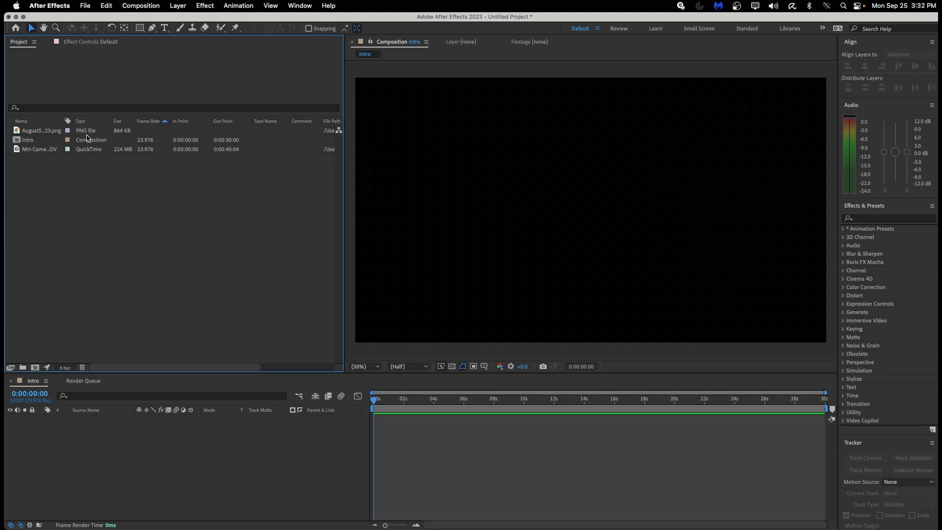
pyautogui.click(78, 153)
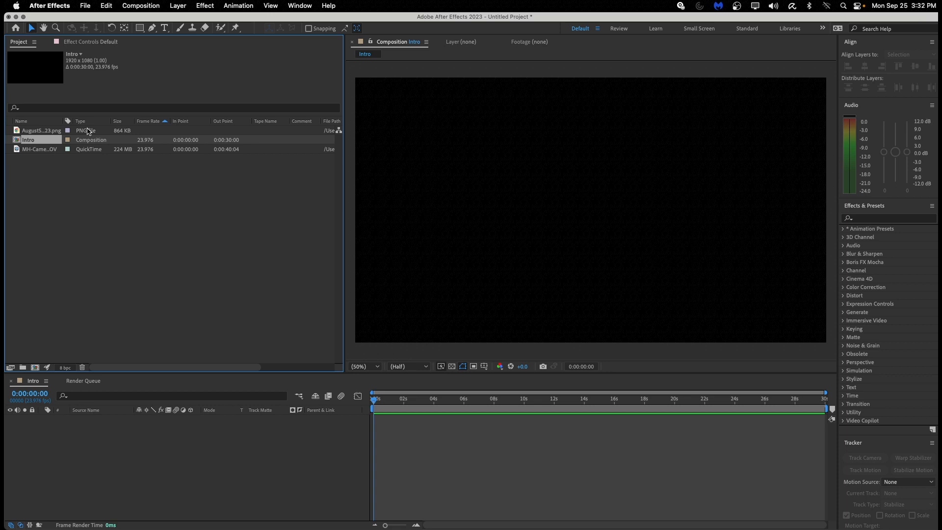
pyautogui.click(88, 131)
pyautogui.click(87, 148)
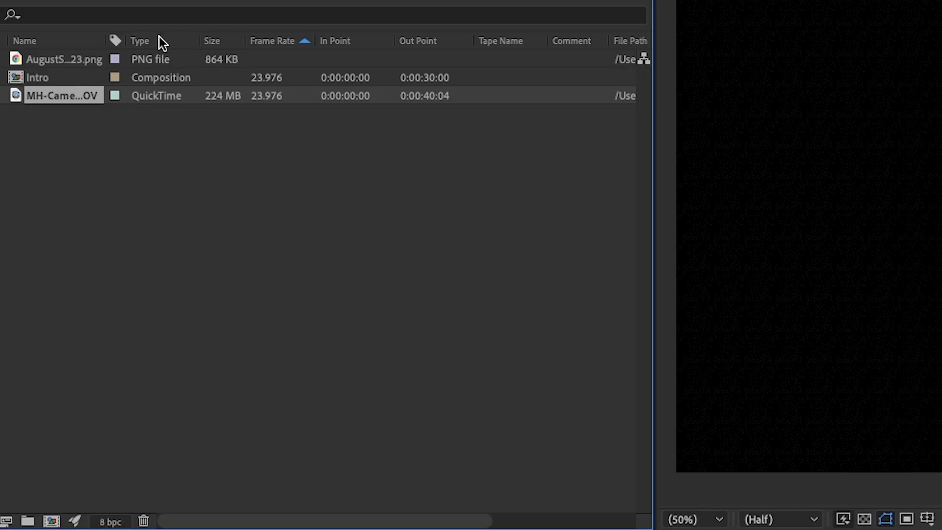
pyautogui.rightClick(159, 37)
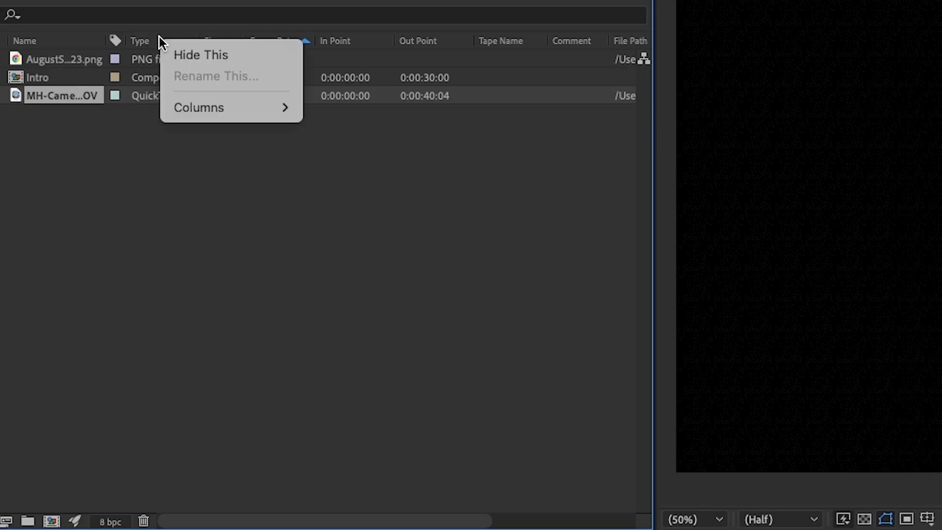
pyautogui.moveTo(228, 105)
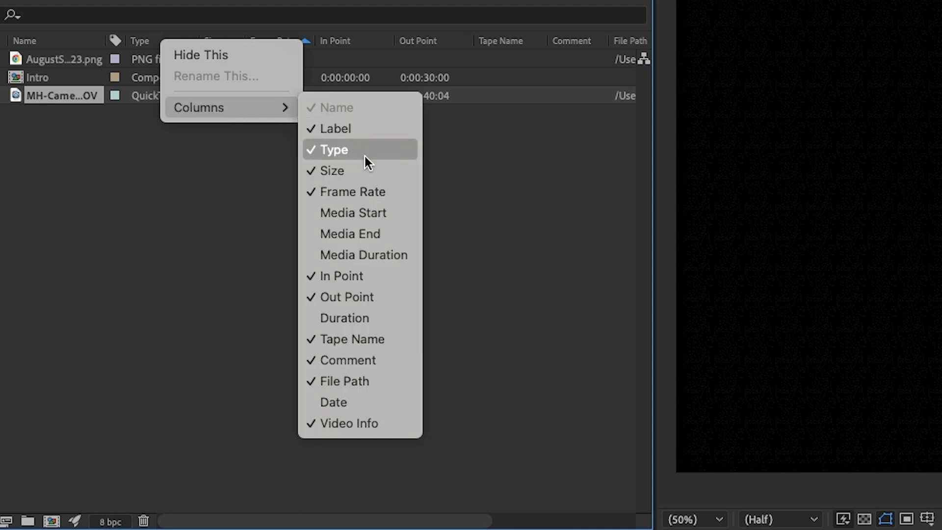
pyautogui.click(375, 196)
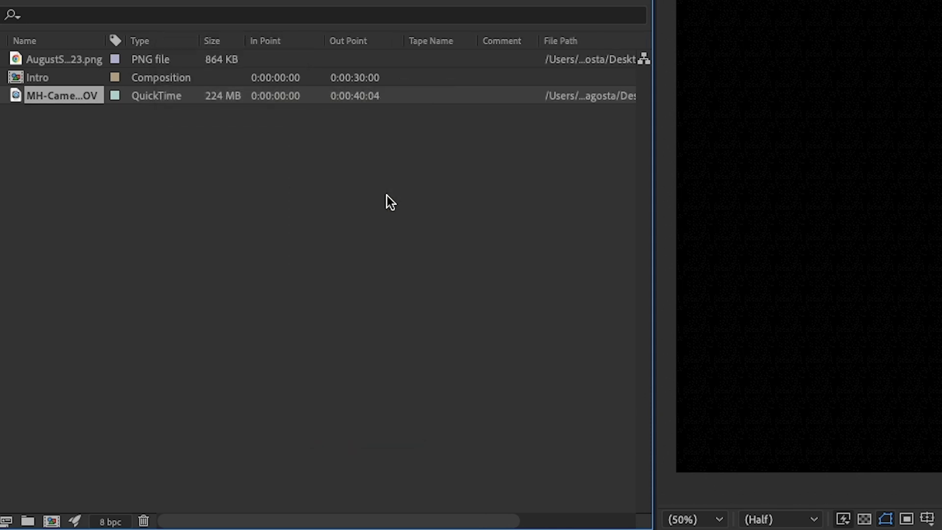
pyautogui.rightClick(272, 36)
pyautogui.moveTo(416, 120)
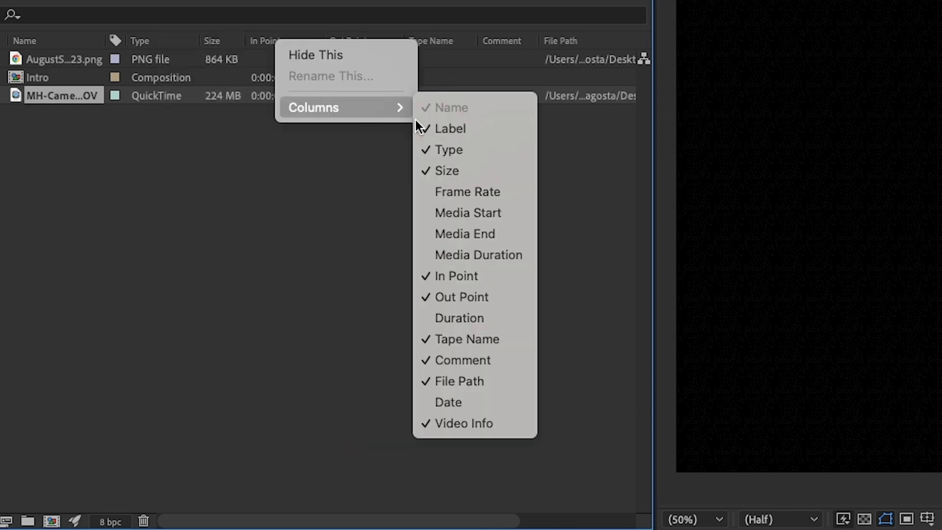
pyautogui.click(488, 186)
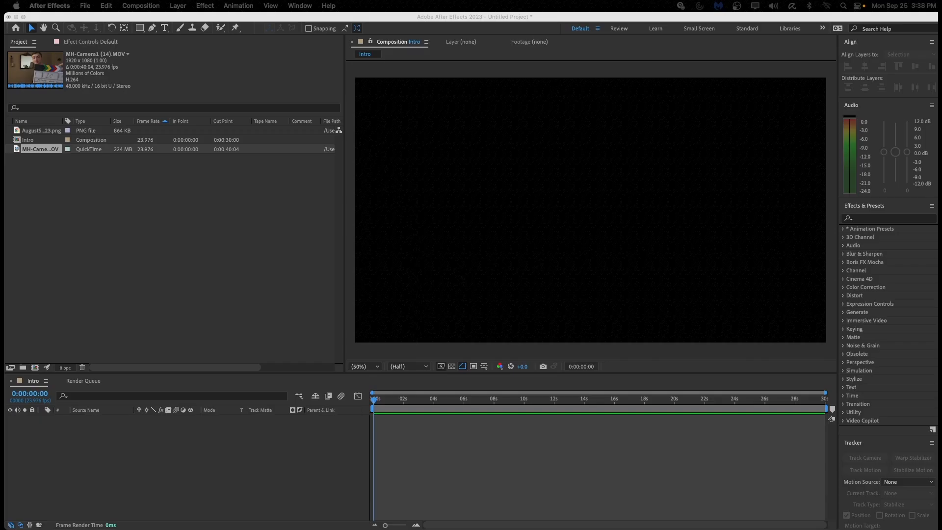
# Place the camera clip in the Intro timeline and add the logo PNG above it.
pyautogui.click(39, 151)
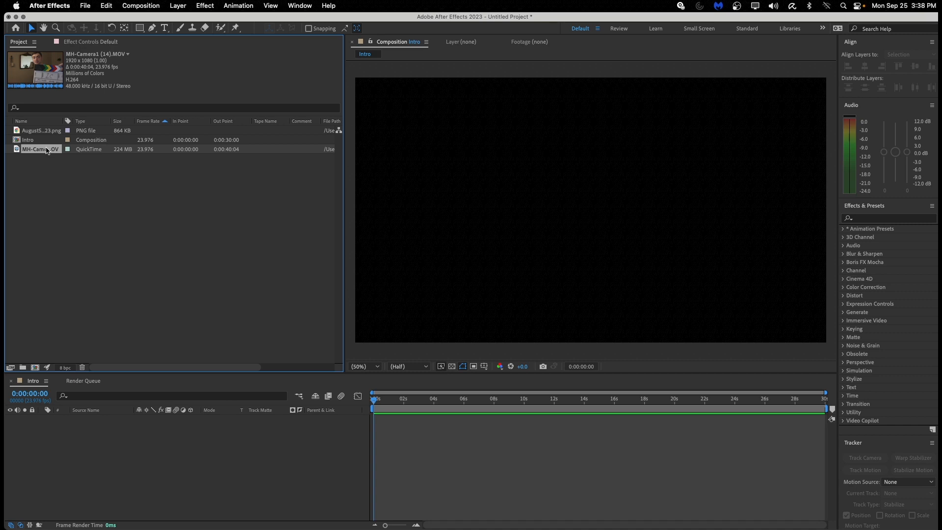
pyautogui.moveTo(46, 149); pyautogui.dragTo(148, 357)
pyautogui.moveTo(149, 356); pyautogui.dragTo(176, 439)
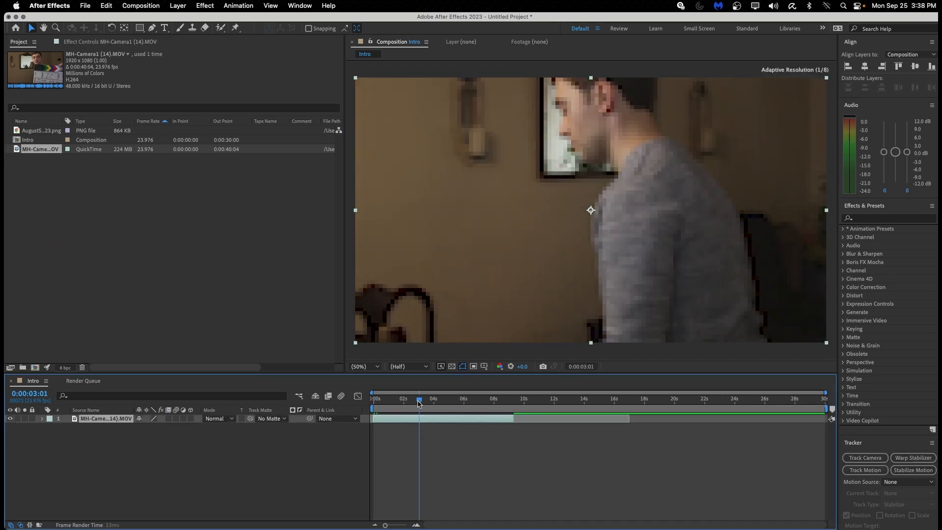
pyautogui.moveTo(419, 407); pyautogui.dragTo(372, 418)
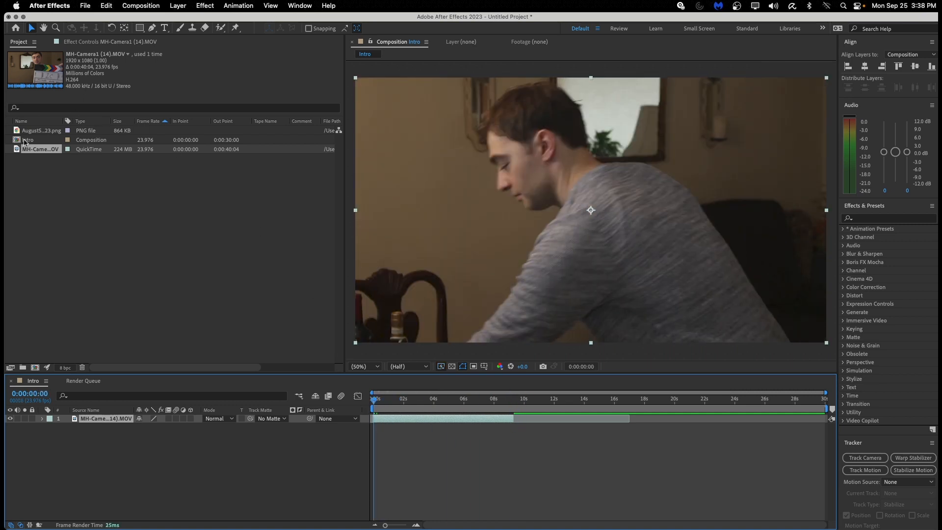
pyautogui.moveTo(35, 131); pyautogui.dragTo(118, 419)
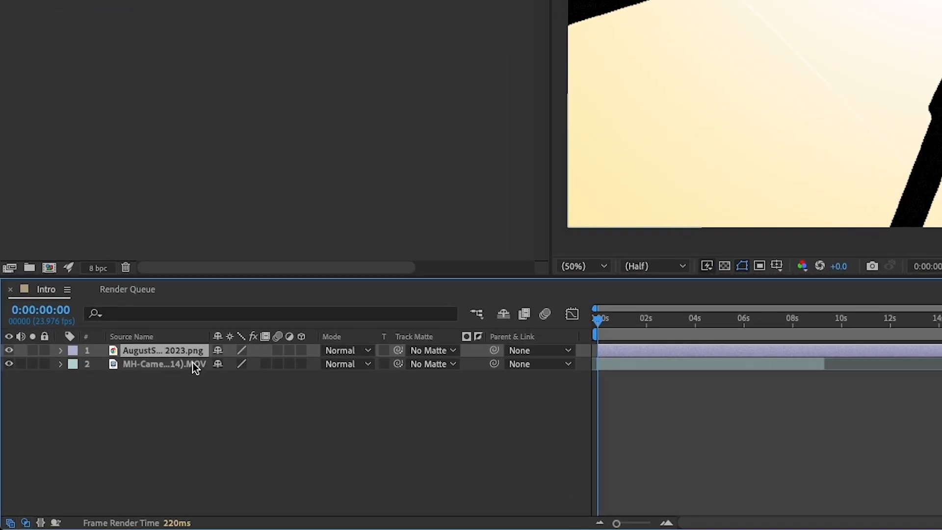
# Scale the logo to 12% and drag it just off the frame's left edge.
pyautogui.press('s')
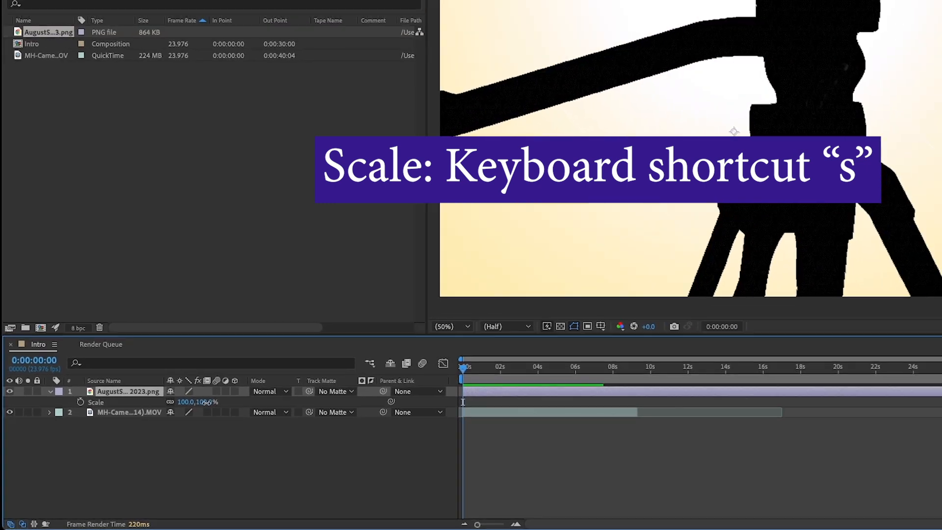
pyautogui.moveTo(206, 402); pyautogui.dragTo(133, 435)
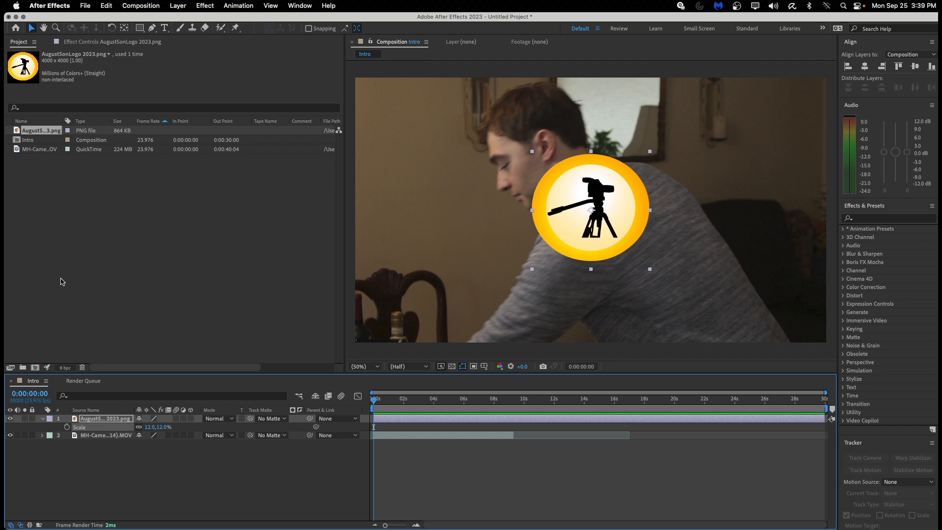
pyautogui.moveTo(601, 210); pyautogui.dragTo(571, 216)
pyautogui.moveTo(441, 226); pyautogui.dragTo(292, 274)
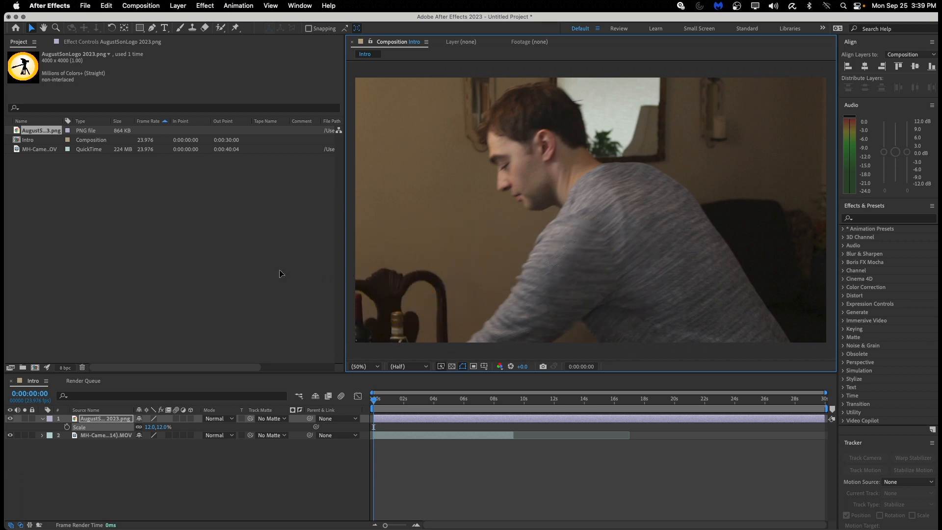
# Keyframe the logo's Position from off-screen left to 739,802 at 2:01, then 1215,806 at 4:20.
pyautogui.click(86, 422)
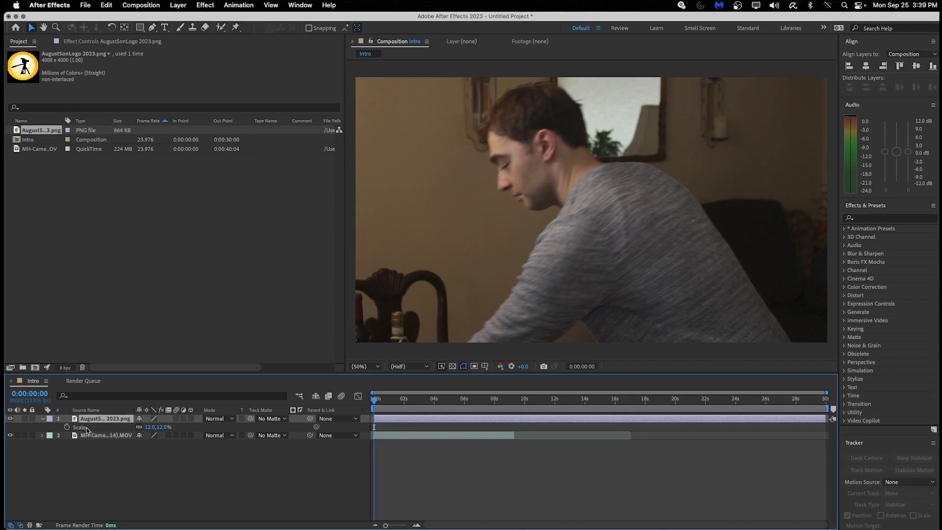
pyautogui.press('p')
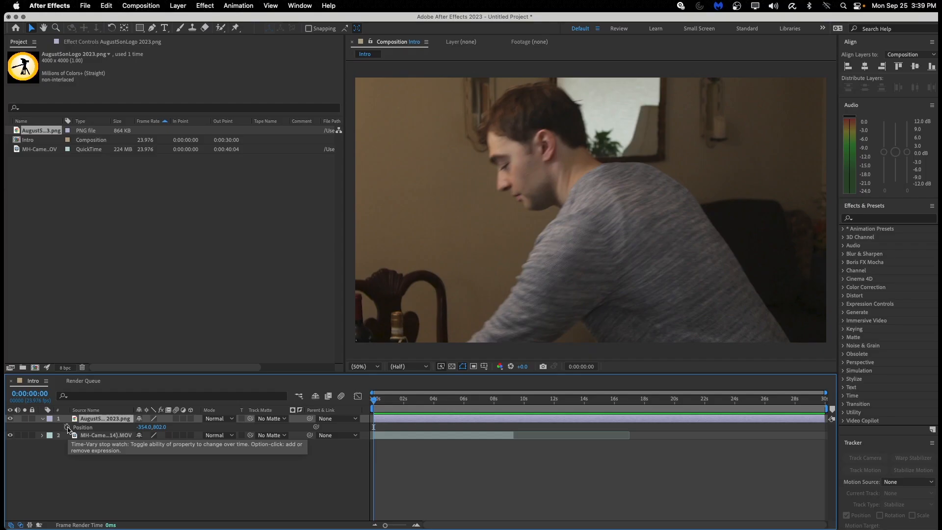
pyautogui.click(112, 382)
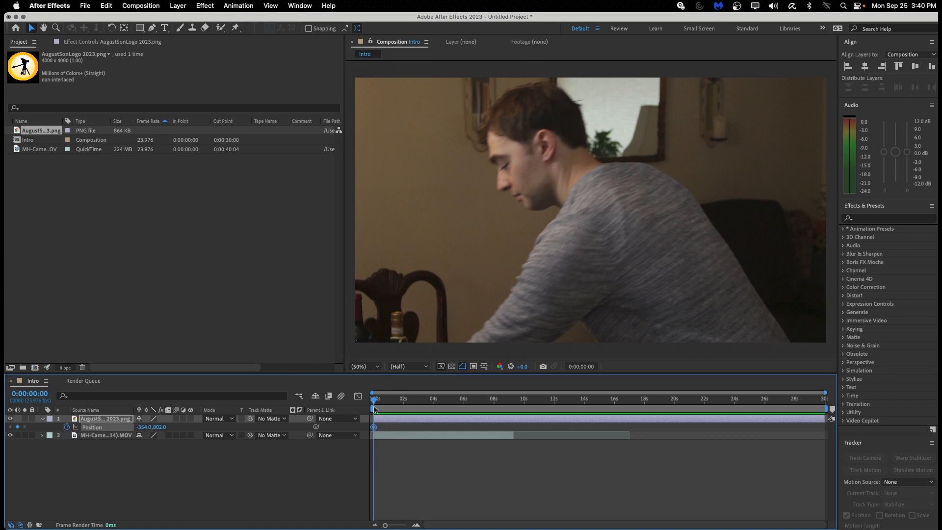
pyautogui.moveTo(374, 402); pyautogui.dragTo(404, 398)
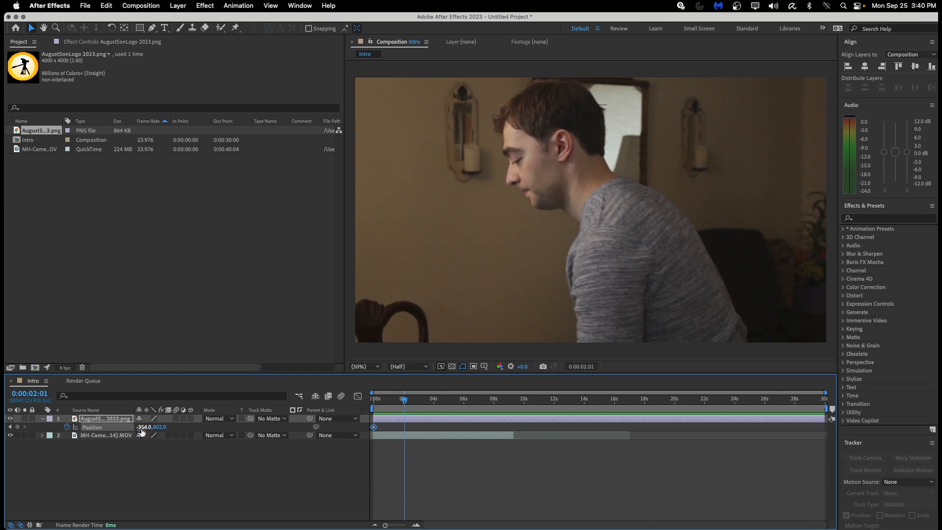
pyautogui.moveTo(141, 430); pyautogui.dragTo(639, 391)
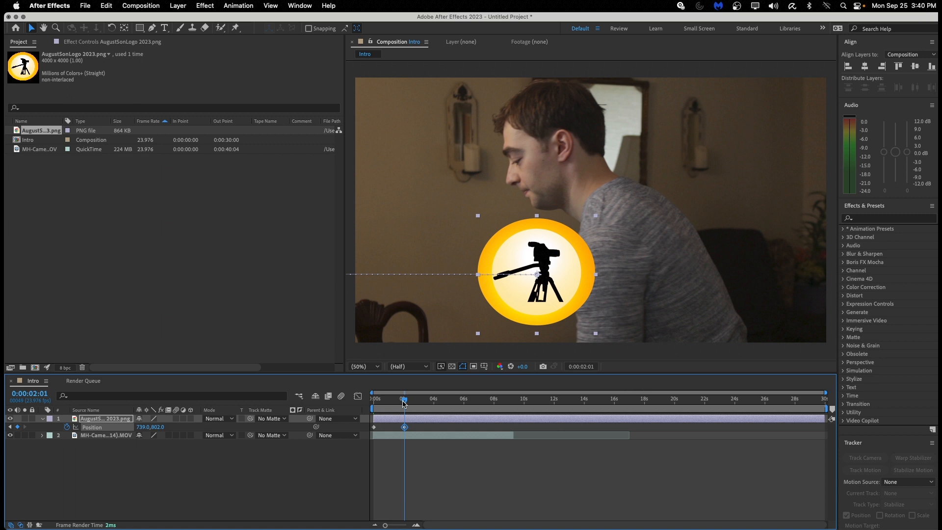
pyautogui.moveTo(403, 403); pyautogui.dragTo(447, 403)
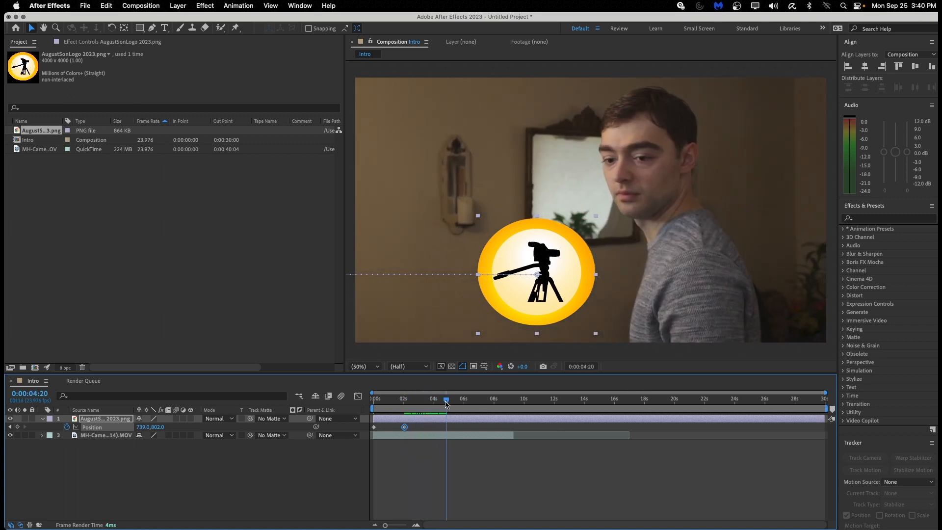
pyautogui.moveTo(541, 290); pyautogui.dragTo(658, 291)
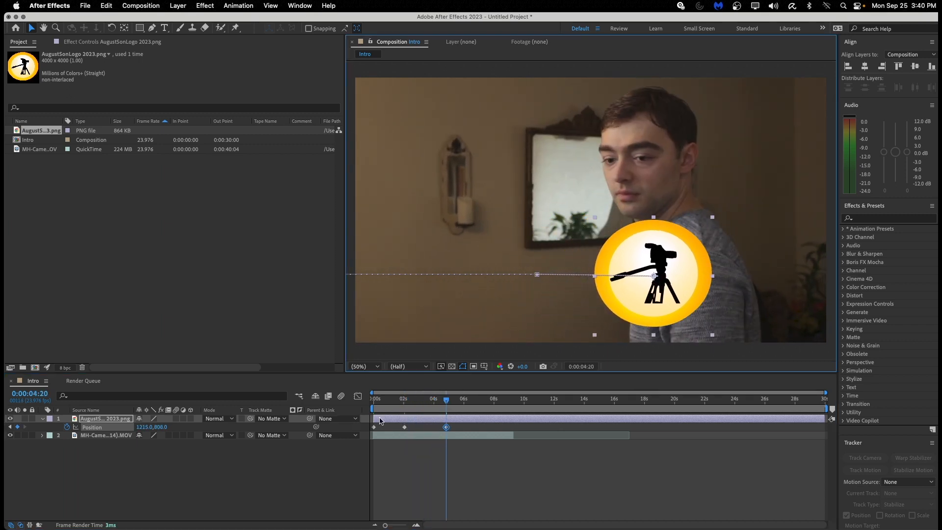
# Scrub the logo's motion path and undo the 4:20 Position keyframe.
pyautogui.click(447, 402)
pyautogui.moveTo(447, 402); pyautogui.dragTo(370, 418)
pyautogui.press('super+z')
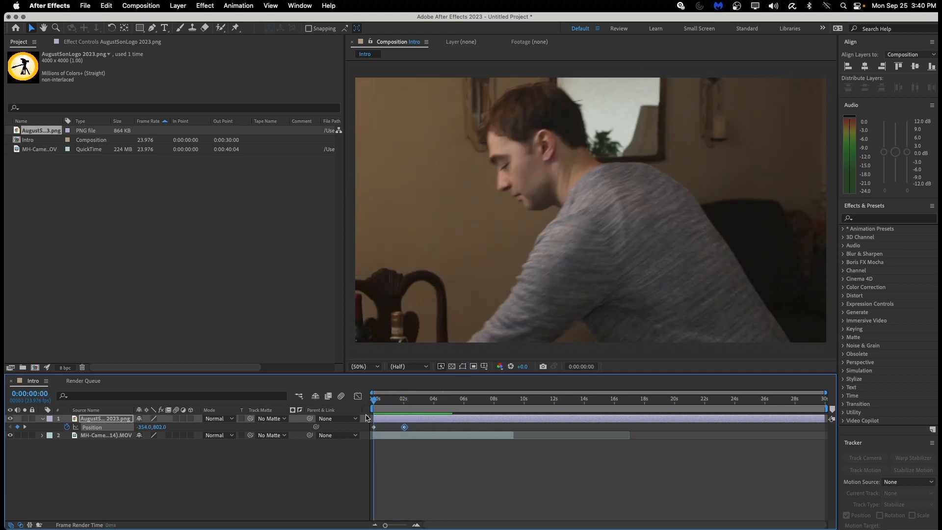
# Preview the logo's two-keyframe slide-in several times from the start.
pyautogui.press('space')
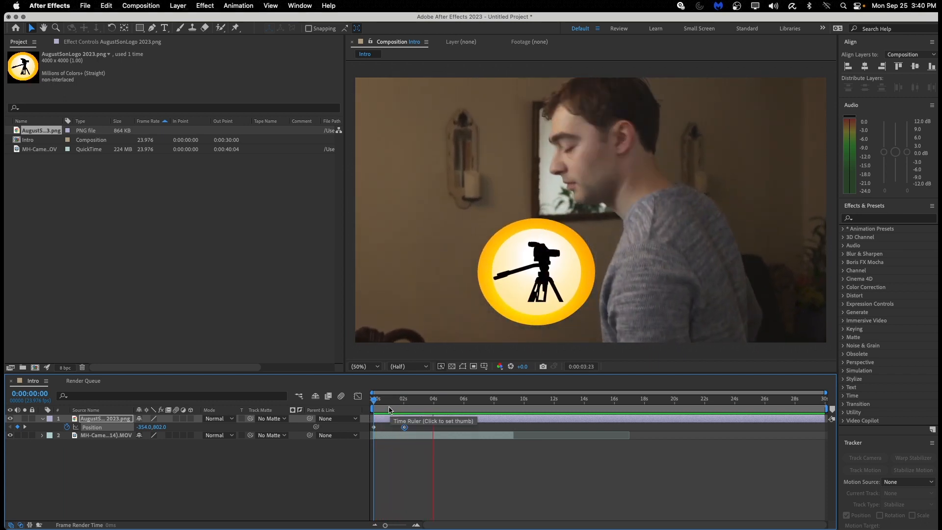
pyautogui.press('space')
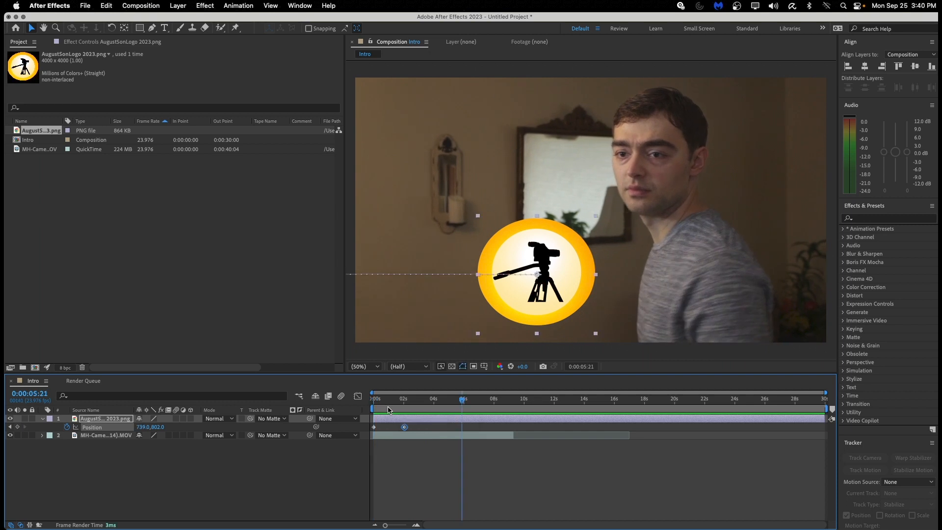
pyautogui.moveTo(463, 402); pyautogui.dragTo(367, 411)
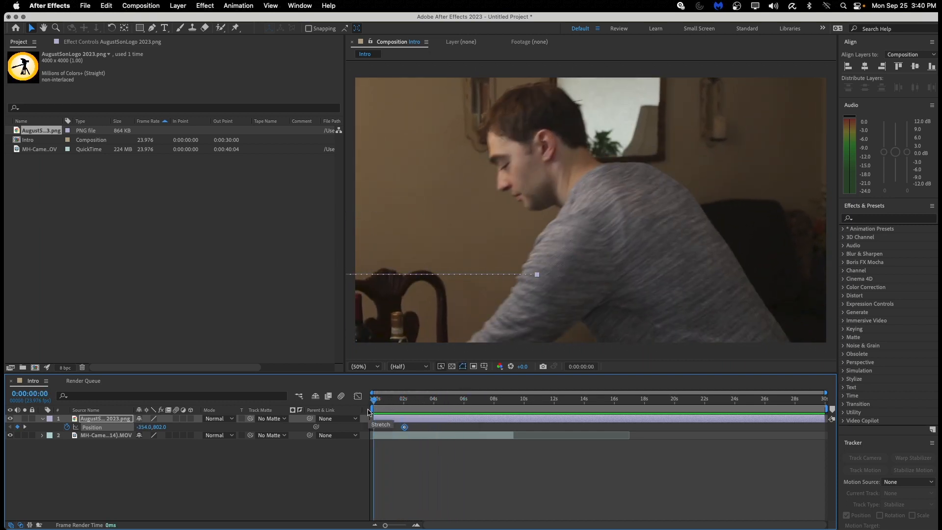
pyautogui.press('space')
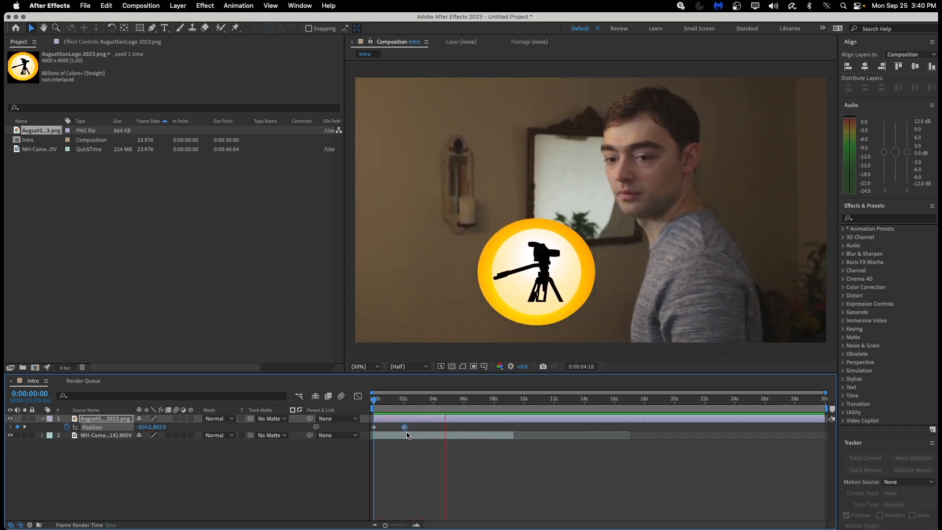
pyautogui.press('space')
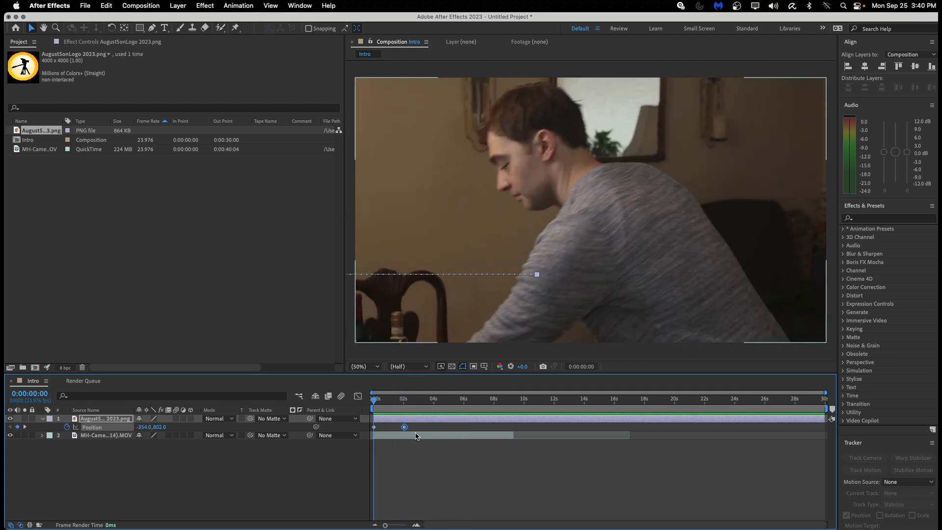
pyautogui.press('space')
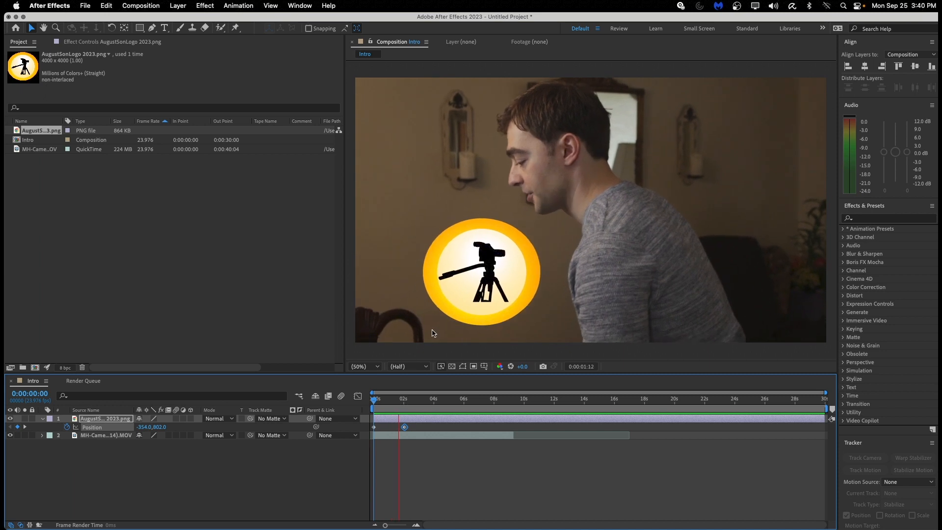
# Apply Easy Ease In to the logo's second Position keyframe at 739,802.
pyautogui.press('space')
pyautogui.moveTo(410, 399); pyautogui.dragTo(404, 436)
pyautogui.rightClick(405, 427)
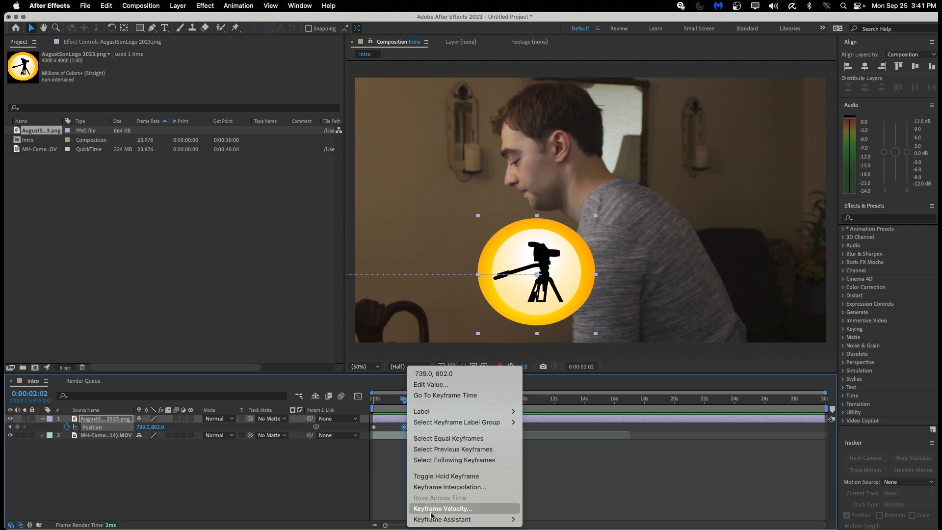
pyautogui.moveTo(432, 523)
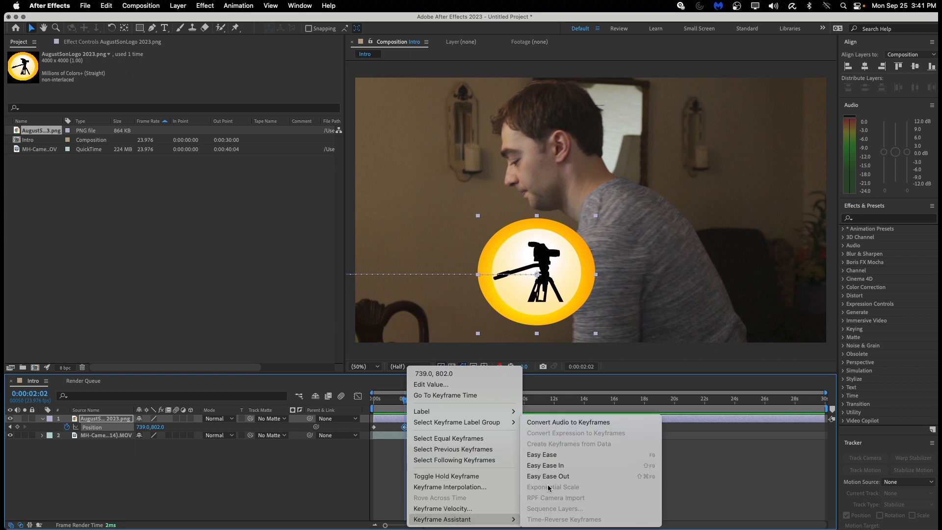
pyautogui.click(564, 466)
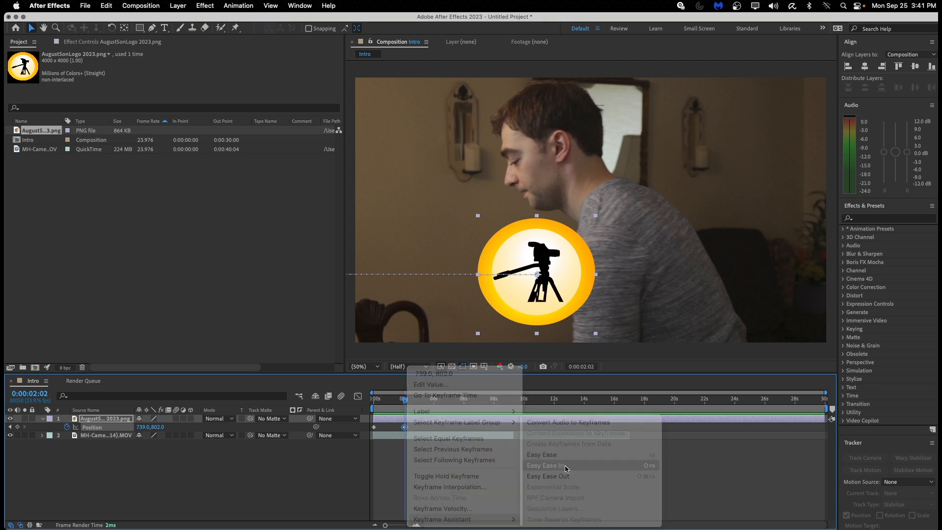
pyautogui.moveTo(406, 399); pyautogui.dragTo(368, 408)
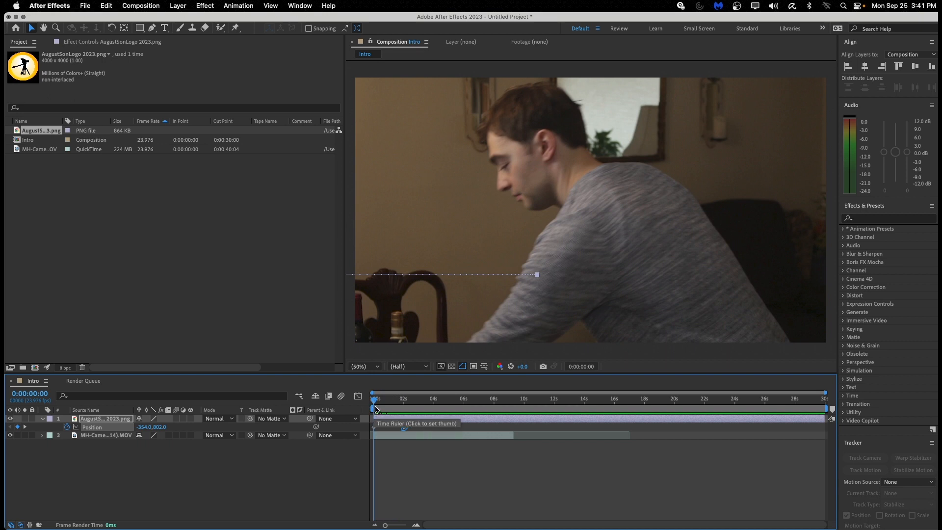
# Preview and scrub through the logo's eased slide-in.
pyautogui.press('space')
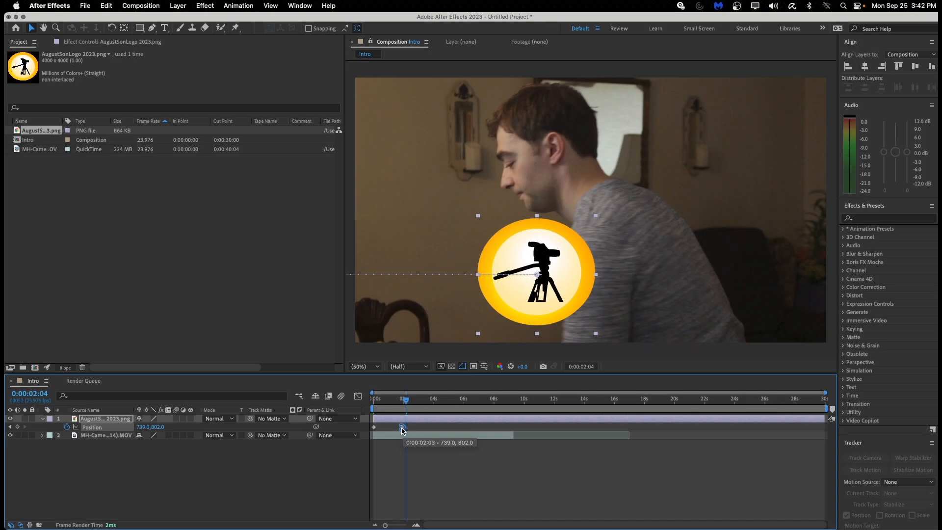
pyautogui.moveTo(417, 396); pyautogui.dragTo(442, 415)
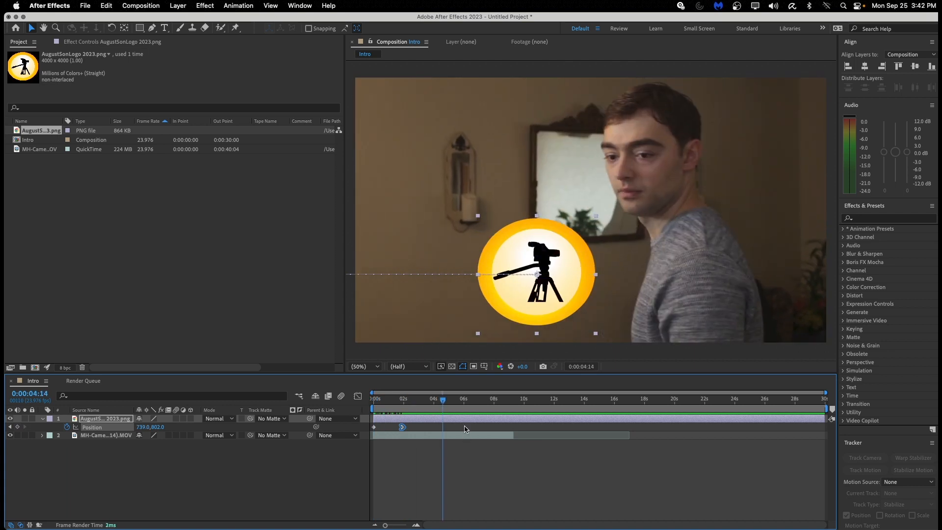
pyautogui.moveTo(446, 400); pyautogui.dragTo(368, 406)
# Drag the eased keyframe earlier, preview, then park five frames in at 150.6,802.
pyautogui.moveTo(403, 431)
pyautogui.click(376, 404)
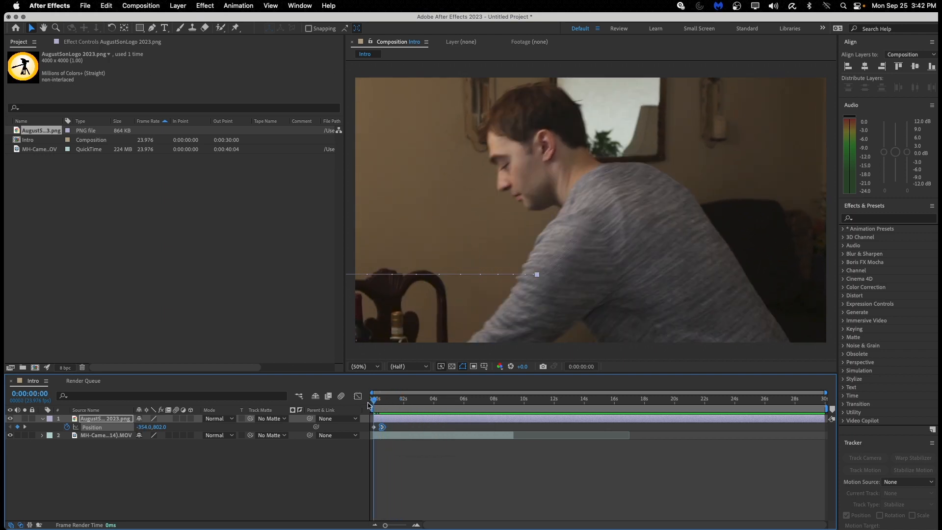
pyautogui.press('space')
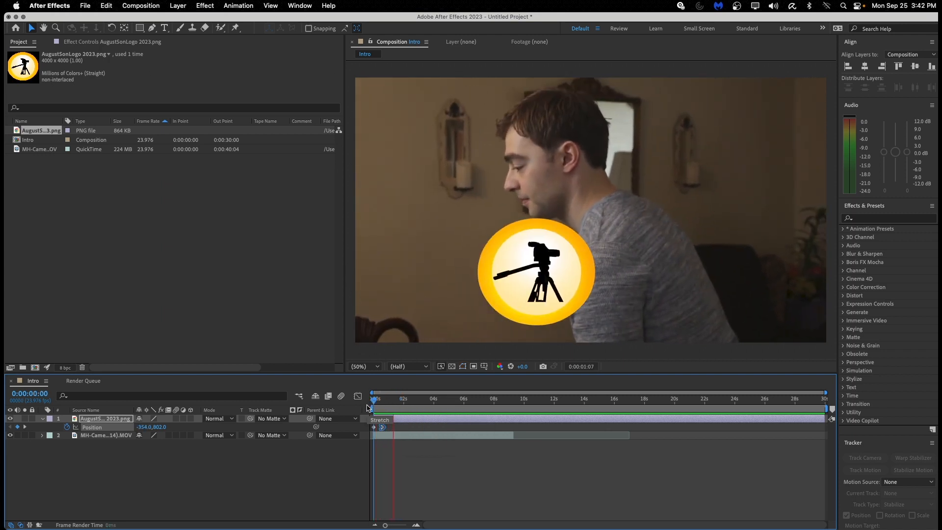
pyautogui.click(398, 400)
pyautogui.moveTo(398, 401); pyautogui.dragTo(361, 399)
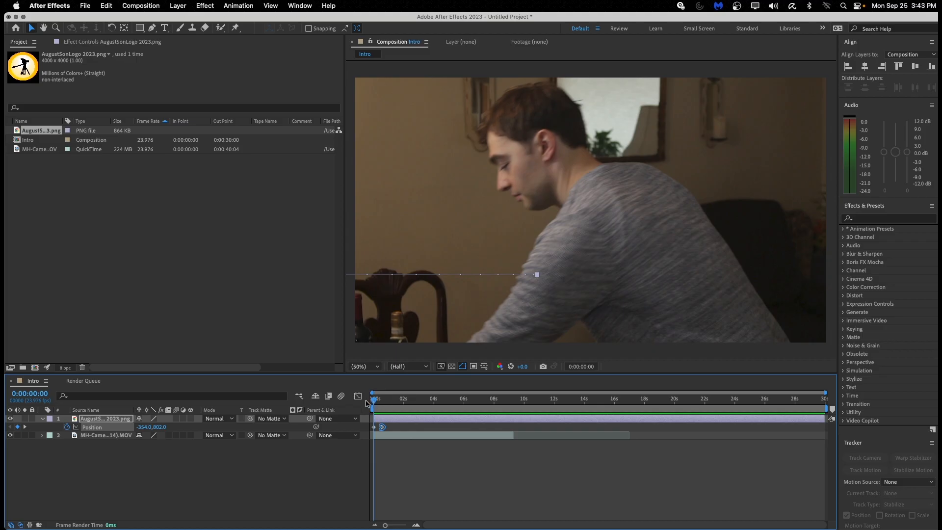
pyautogui.moveTo(372, 407); pyautogui.dragTo(378, 403)
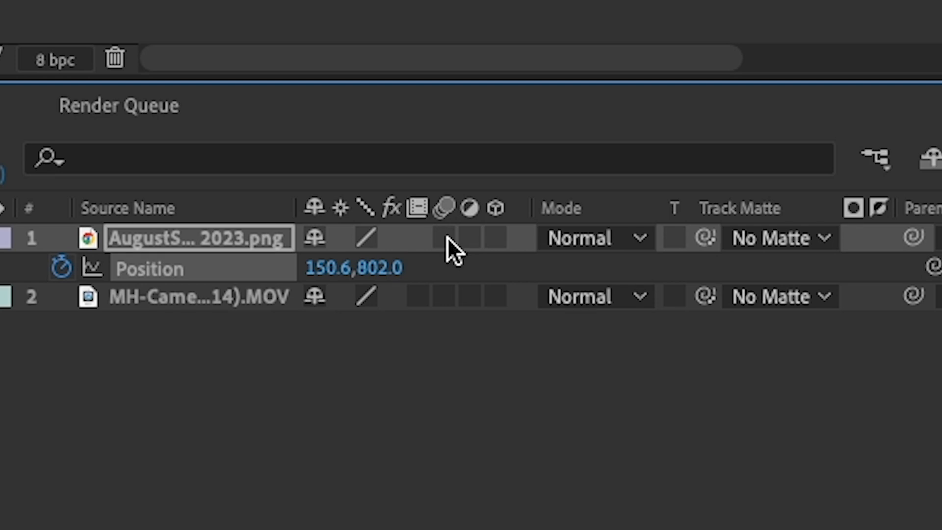
# Enable motion blur on the logo layer and play back its slide-in.
pyautogui.click(447, 237)
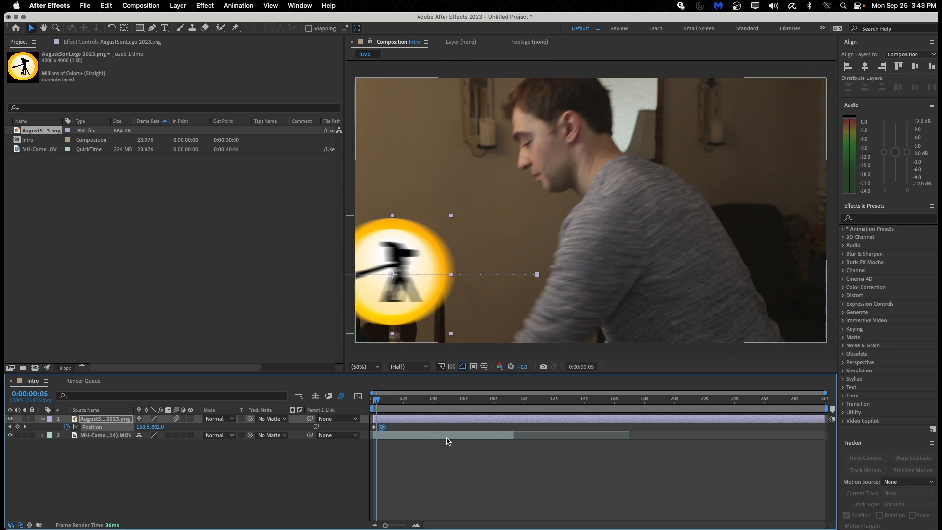
pyautogui.click(402, 399)
pyautogui.moveTo(402, 399); pyautogui.dragTo(363, 408)
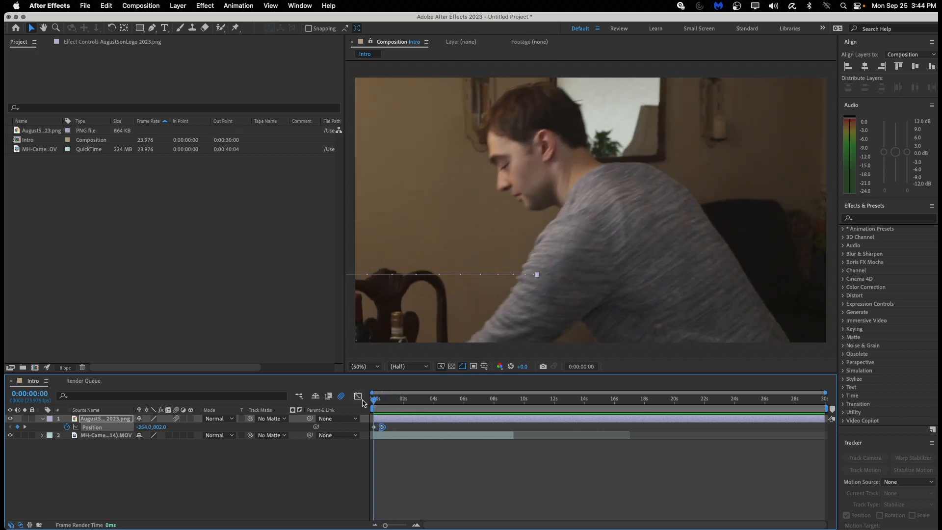
pyautogui.press('space')
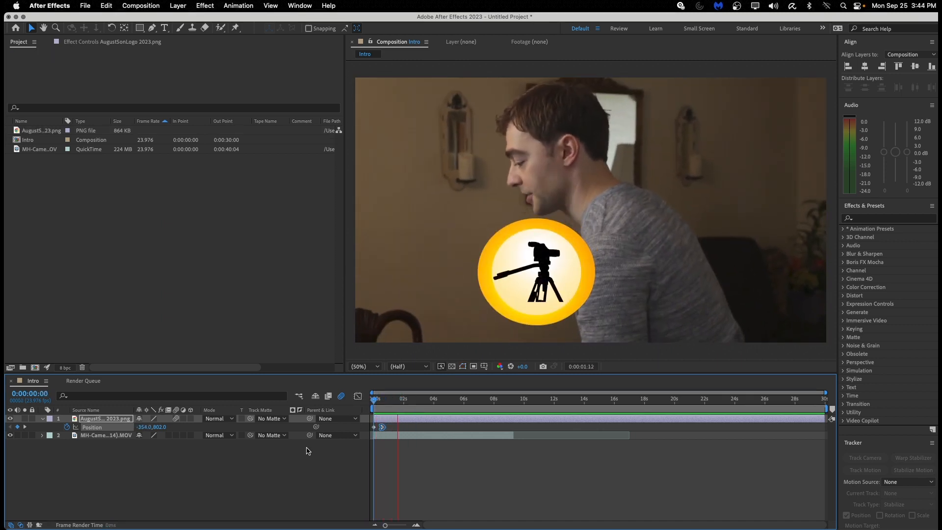
# Try keyframing the logo's Scale up to 31% and preview the result.
pyautogui.click(107, 419)
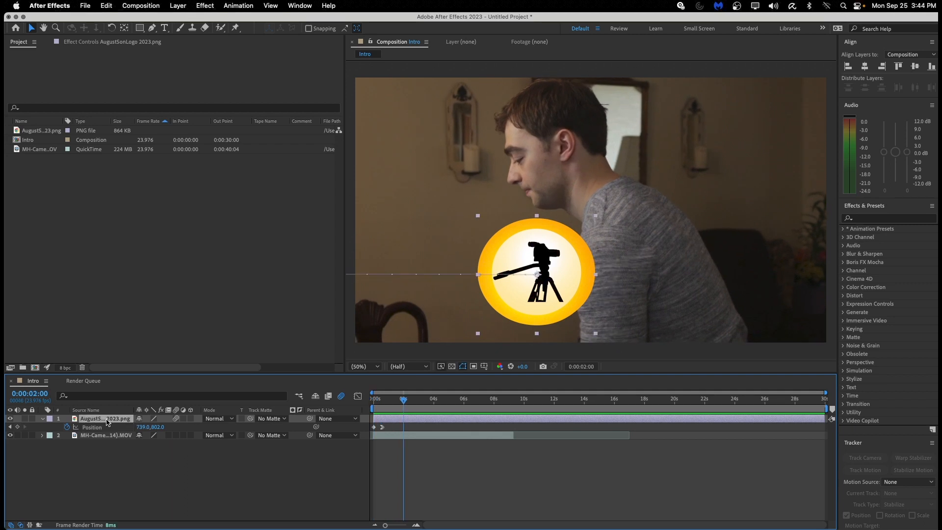
pyautogui.press('s')
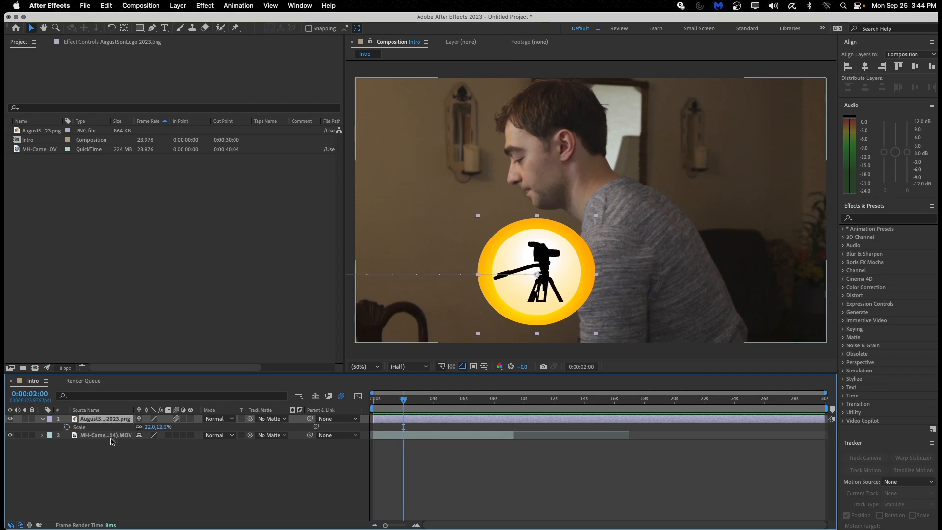
pyautogui.click(67, 426)
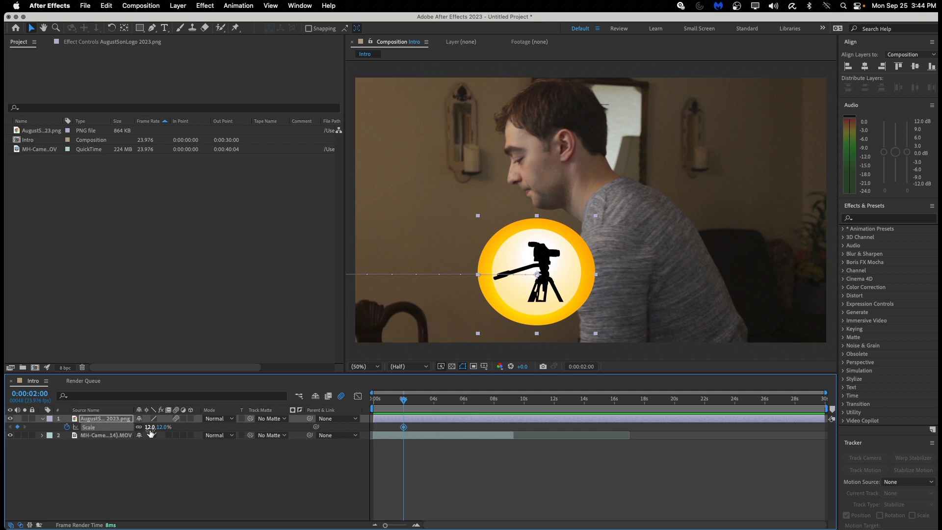
pyautogui.click(428, 401)
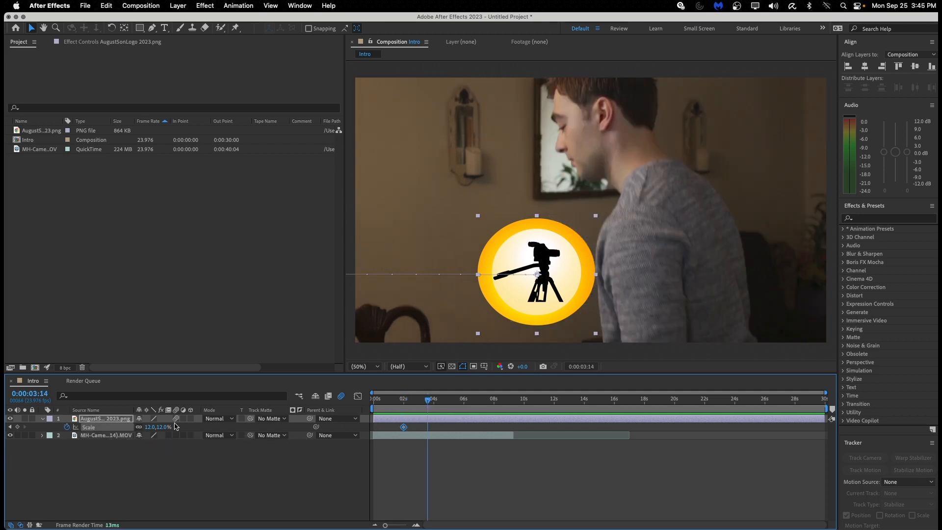
pyautogui.moveTo(165, 427); pyautogui.dragTo(173, 427)
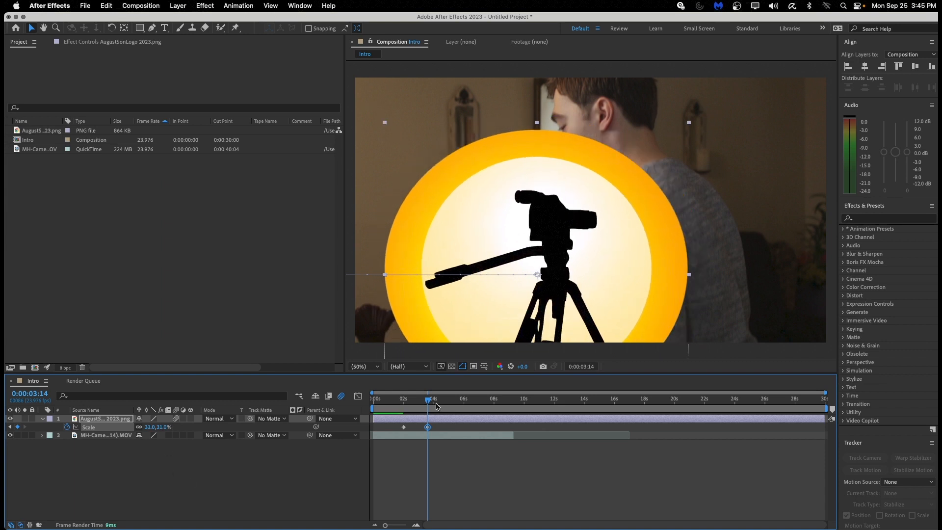
pyautogui.press('space')
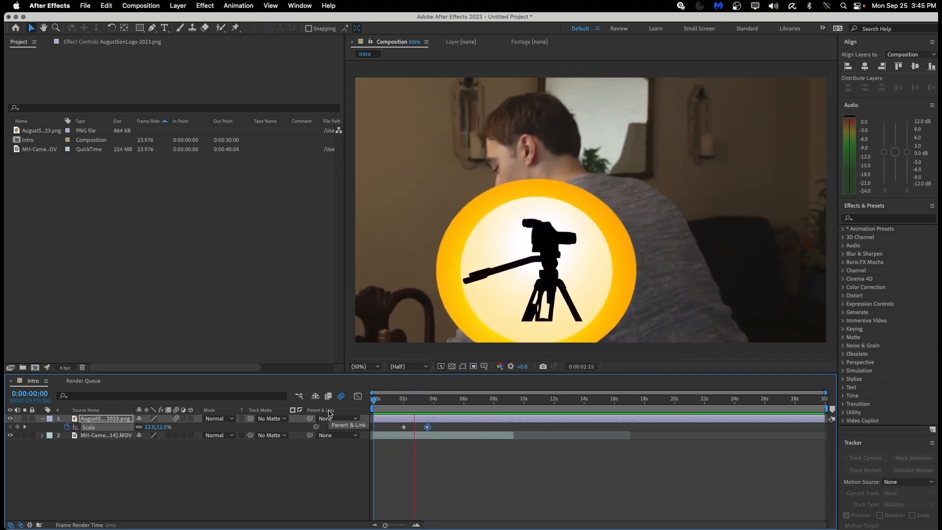
pyautogui.press('space')
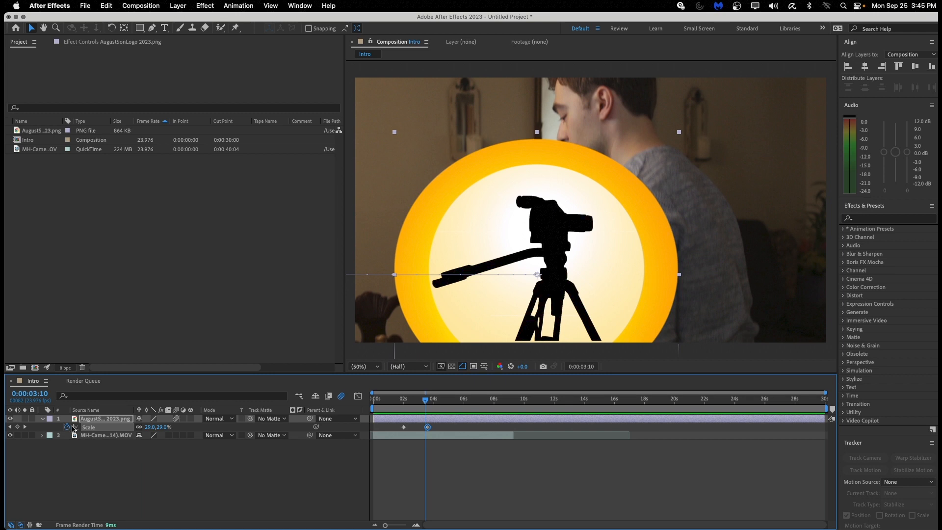
pyautogui.moveTo(425, 400)
pyautogui.mouseDown()
pyautogui.moveTo(342, 392)
pyautogui.moveTo(413, 400)
pyautogui.mouseUp()
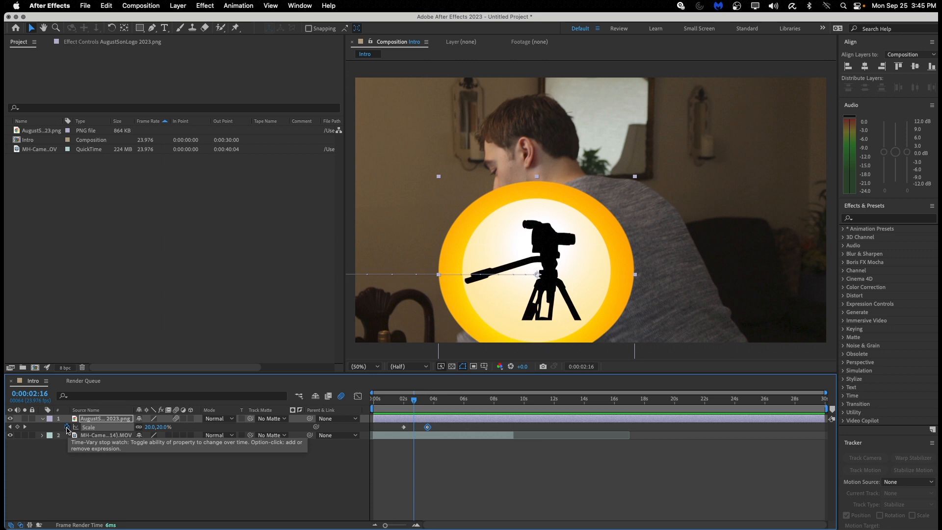
# Remove the Scale animation, set a fixed 12% scale, and replay the intro.
pyautogui.click(67, 427)
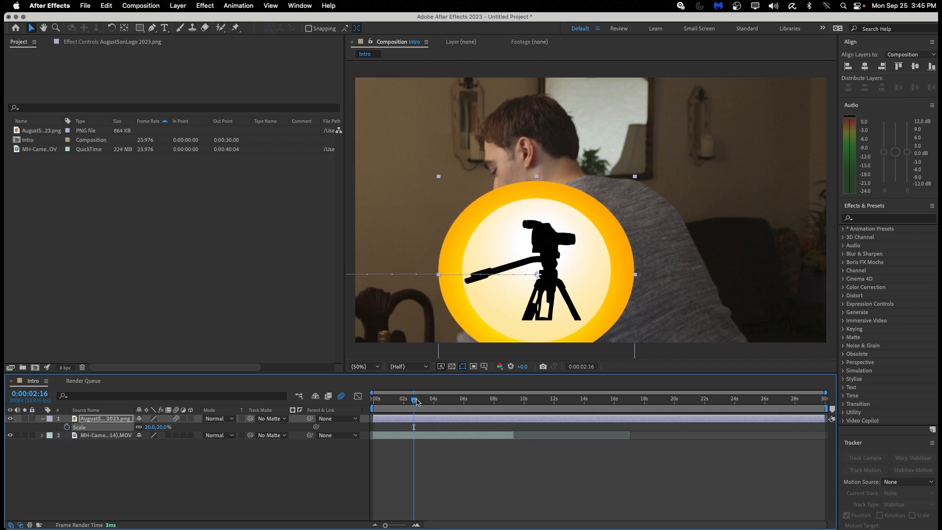
pyautogui.moveTo(416, 402); pyautogui.dragTo(390, 402)
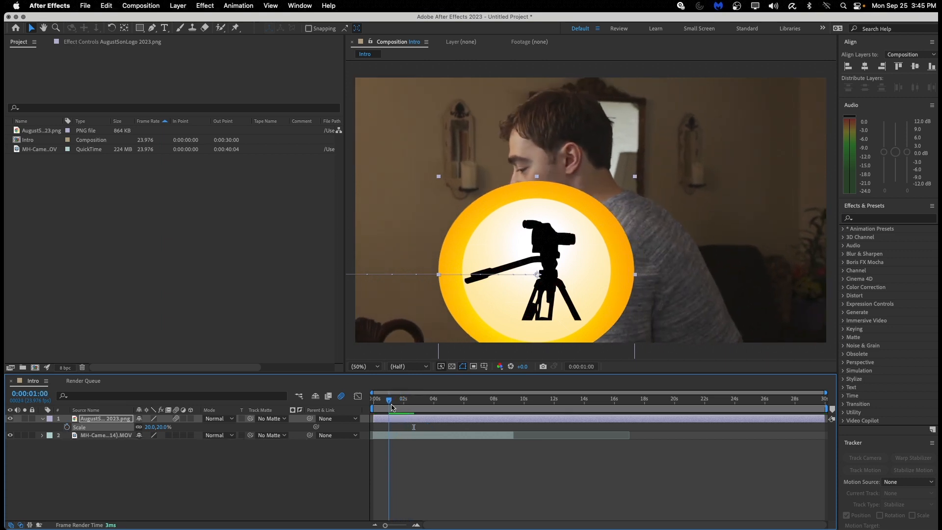
pyautogui.click(152, 428)
pyautogui.write('12')
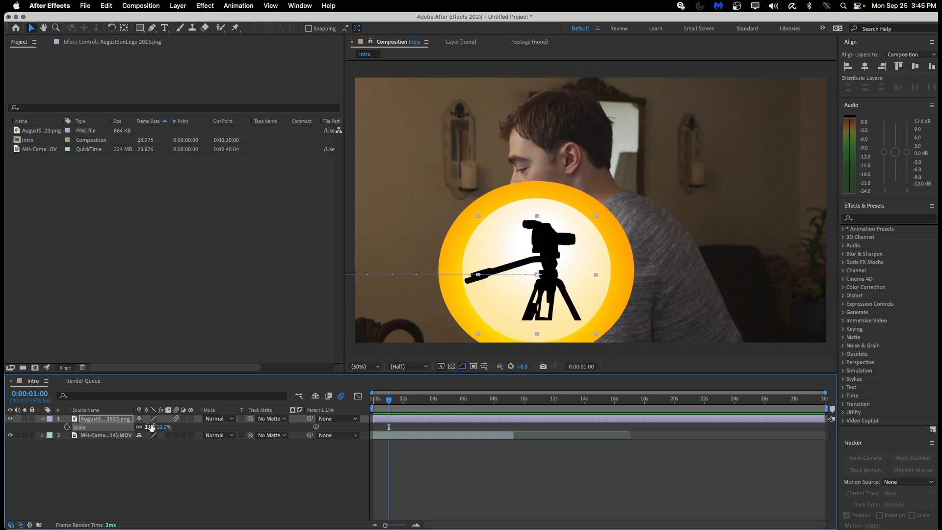
pyautogui.press('Return')
pyautogui.moveTo(389, 399); pyautogui.dragTo(364, 402)
pyautogui.press('space')
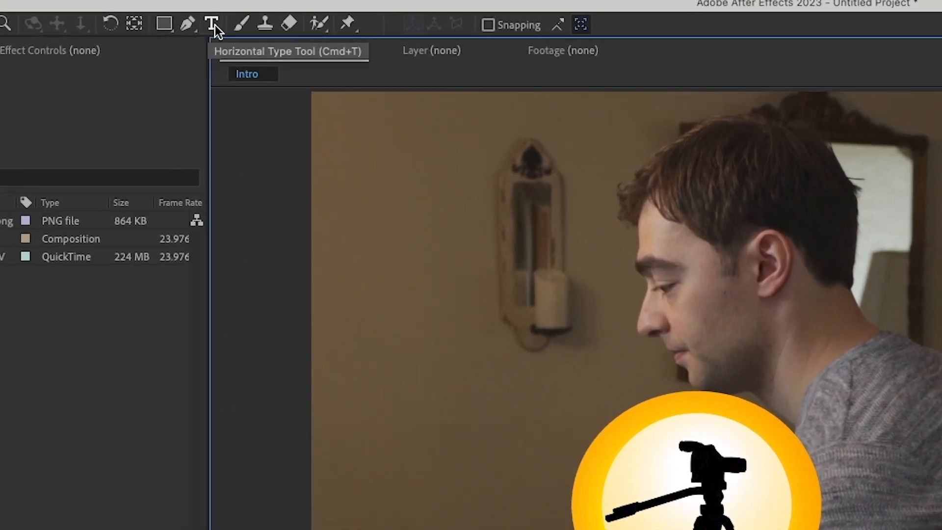
# Add a two-line 'Movie Title' text layer at the frame's top right and select its text.
pyautogui.click(214, 25)
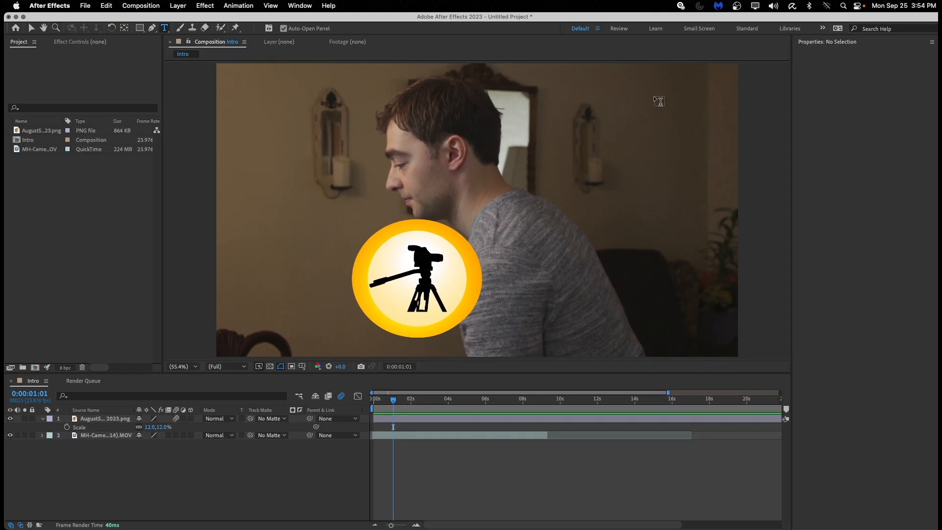
pyautogui.click(650, 93)
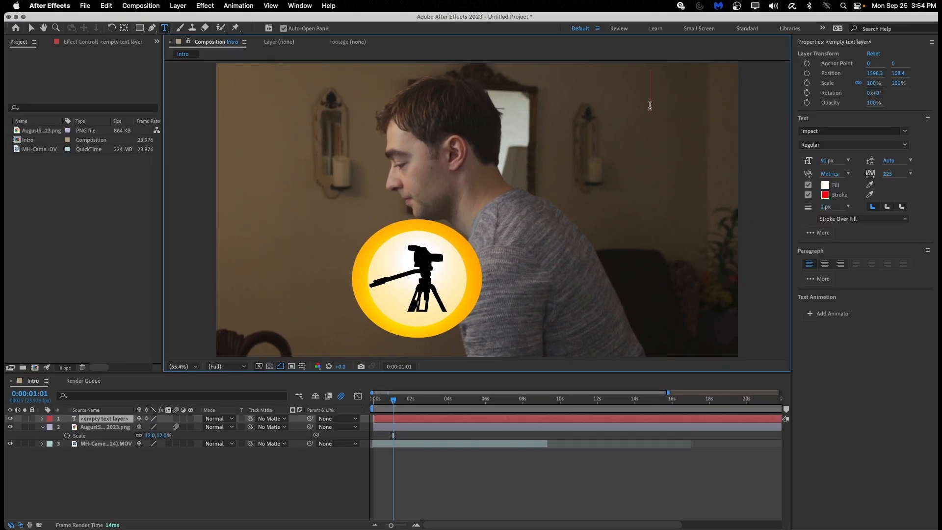
pyautogui.write('Mov')
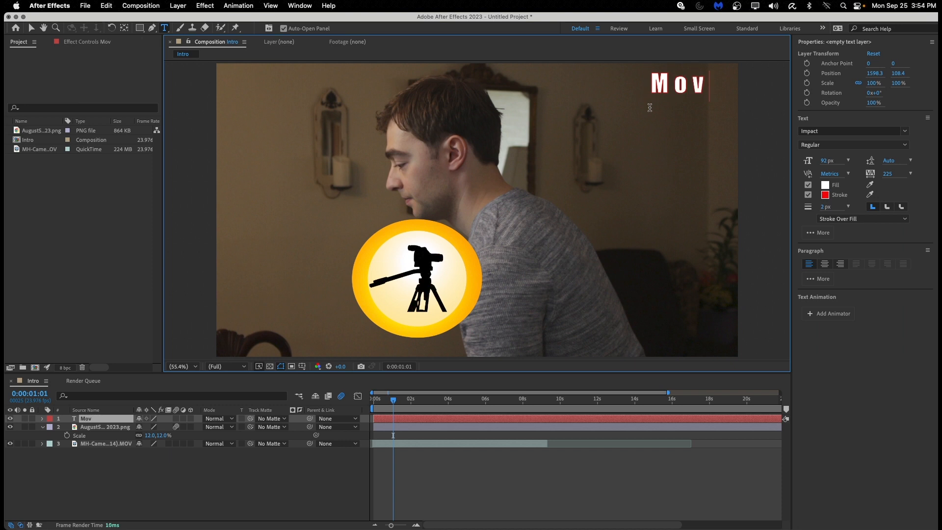
pyautogui.write('ie Title')
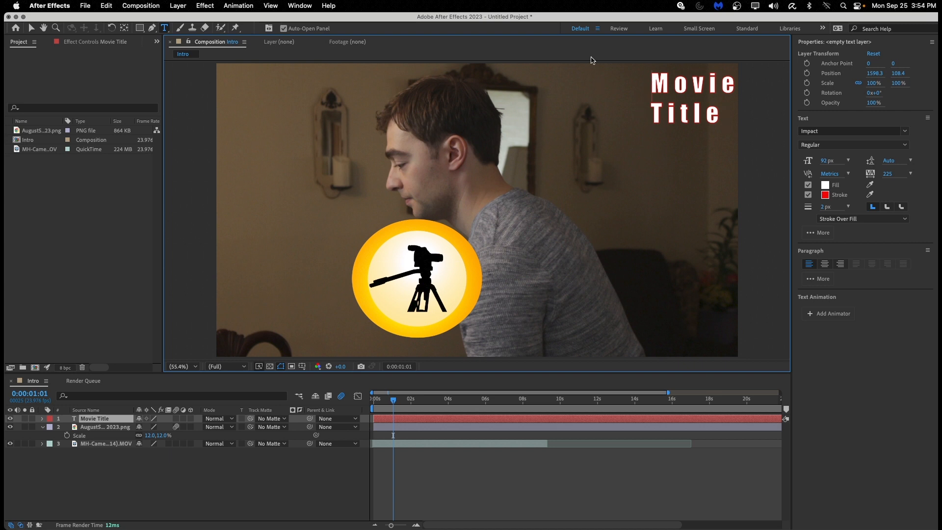
pyautogui.moveTo(656, 84); pyautogui.dragTo(714, 116)
pyautogui.click(300, 6)
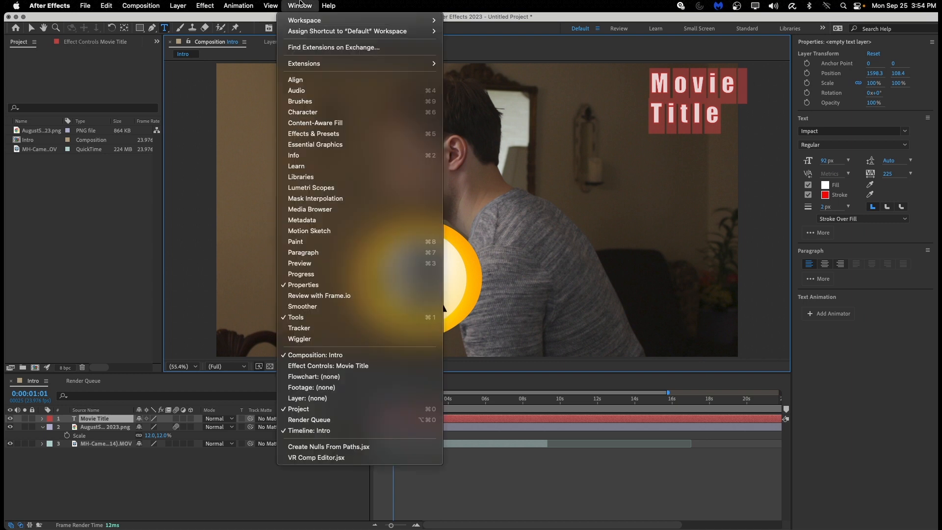
# Show the Character panel and set the title's font to Copperplate Light.
pyautogui.click(307, 113)
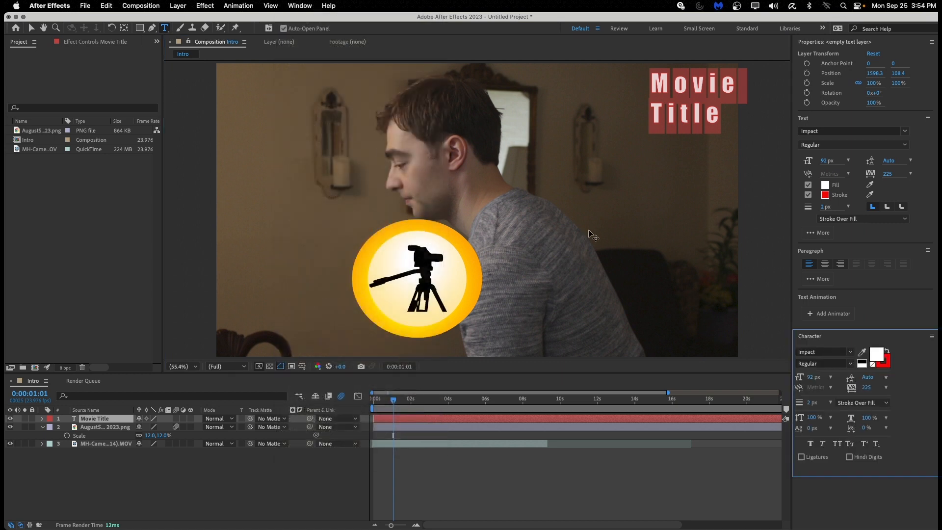
pyautogui.click(842, 351)
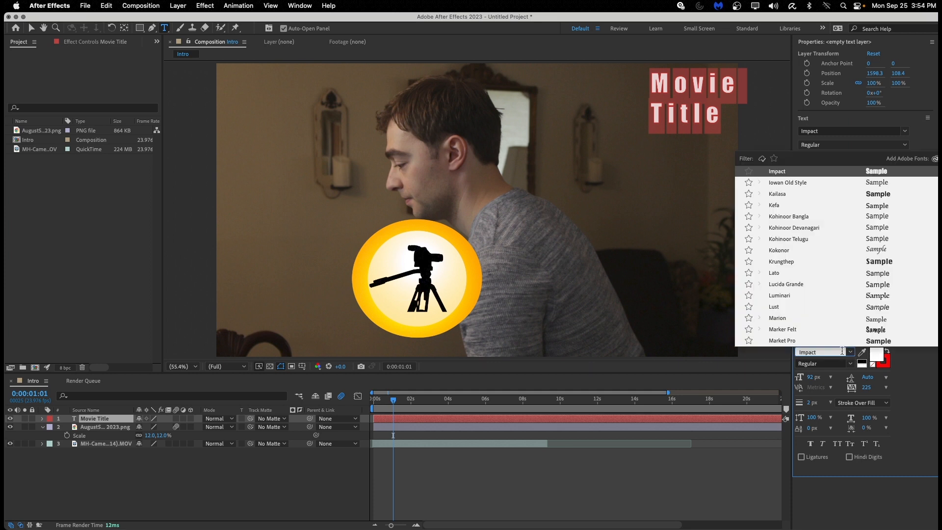
pyautogui.scroll(5, 825, 315)
pyautogui.scroll(8, 828, 320)
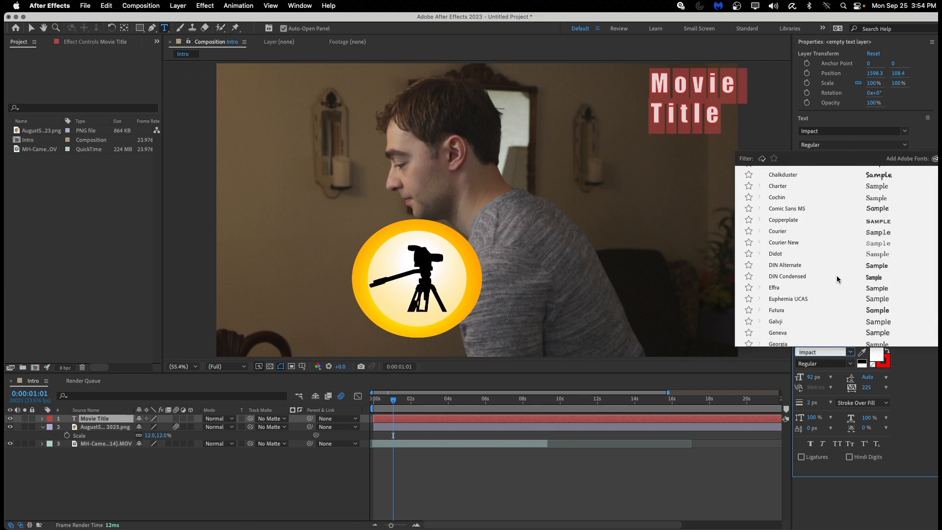
pyautogui.scroll(1, 864, 235)
pyautogui.click(866, 227)
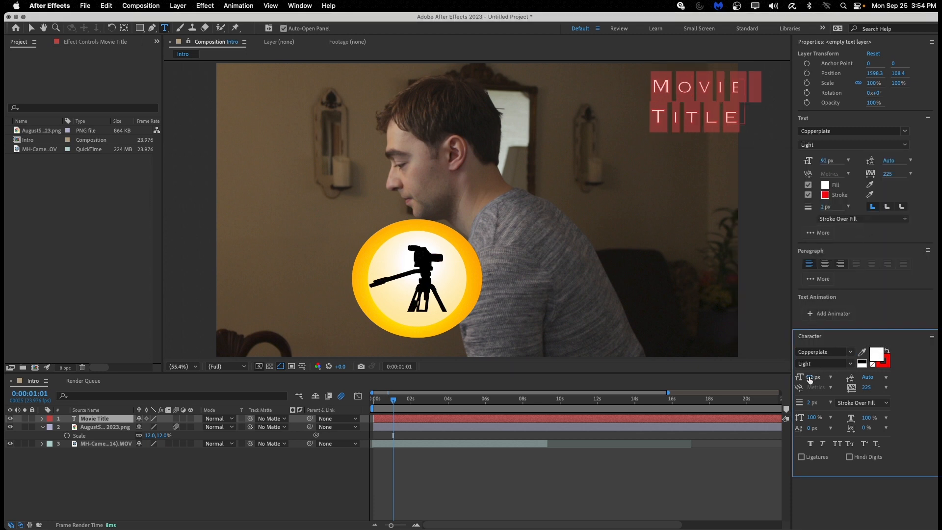
# Set the title to 122 px with a 2 px stroke, swapping to red fill and white stroke.
pyautogui.moveTo(811, 376)
pyautogui.mouseDown()
pyautogui.moveTo(836, 375)
pyautogui.moveTo(827, 377)
pyautogui.mouseUp()
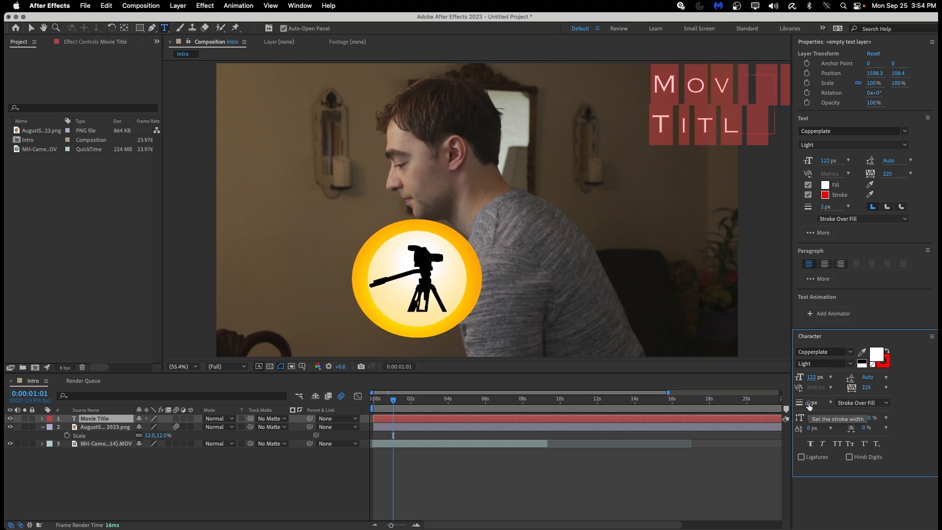
pyautogui.moveTo(808, 405)
pyautogui.mouseDown()
pyautogui.moveTo(819, 403)
pyautogui.moveTo(802, 402)
pyautogui.mouseUp()
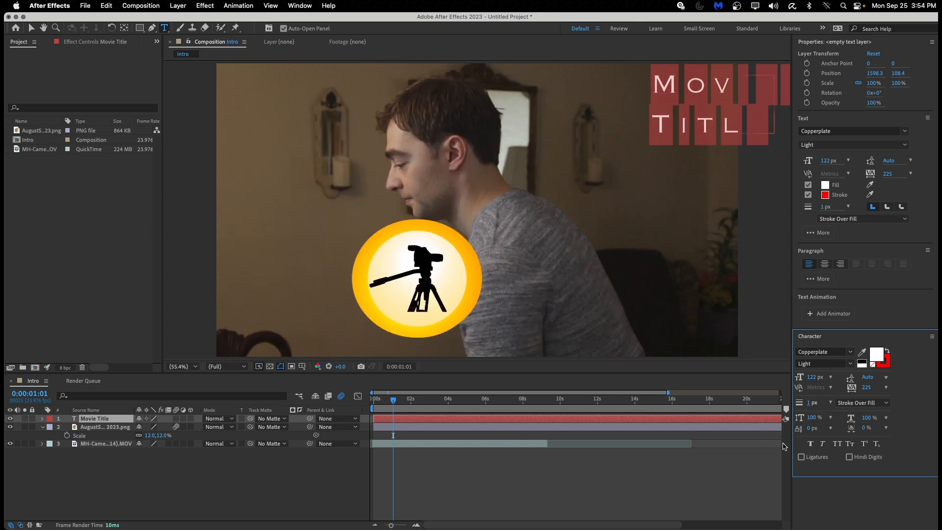
pyautogui.click(810, 403)
pyautogui.write('2')
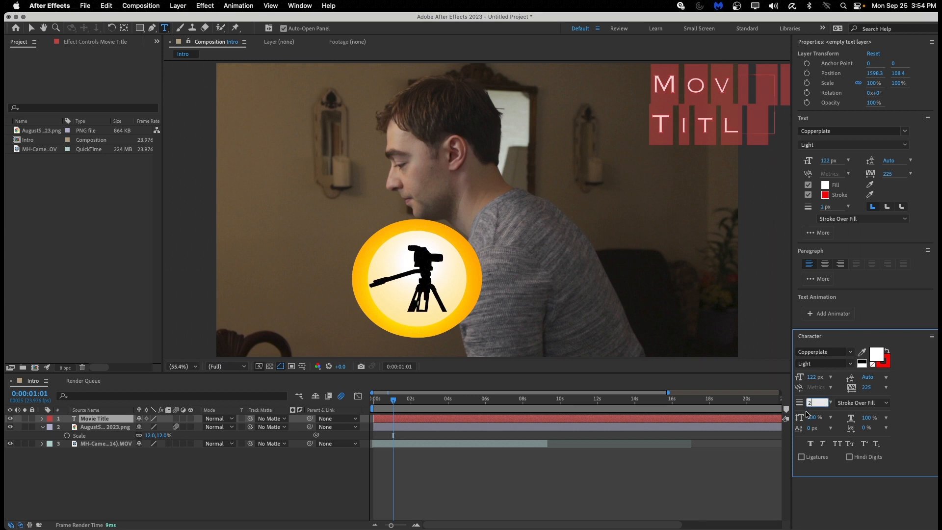
pyautogui.press('Return')
pyautogui.click(887, 352)
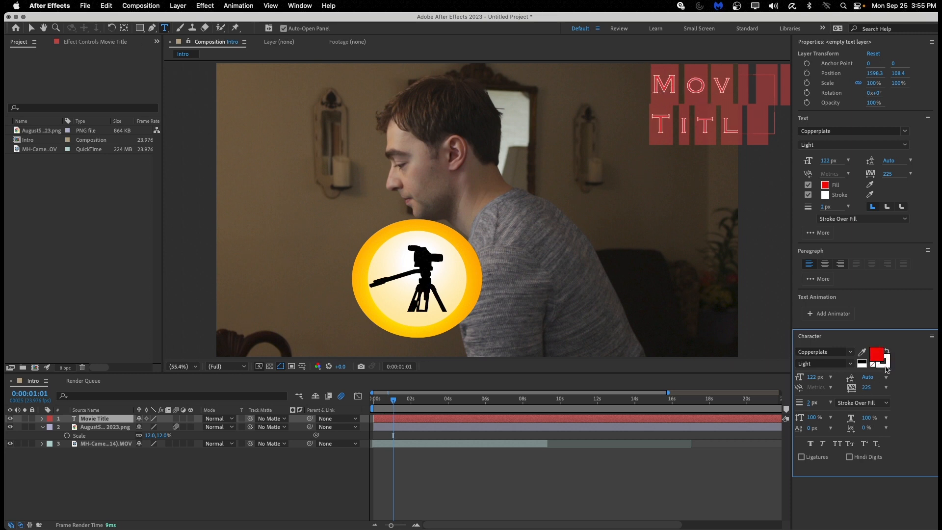
# Set the title's stroke colour to cyan 00FFE6.
pyautogui.click(885, 369)
pyautogui.click(884, 367)
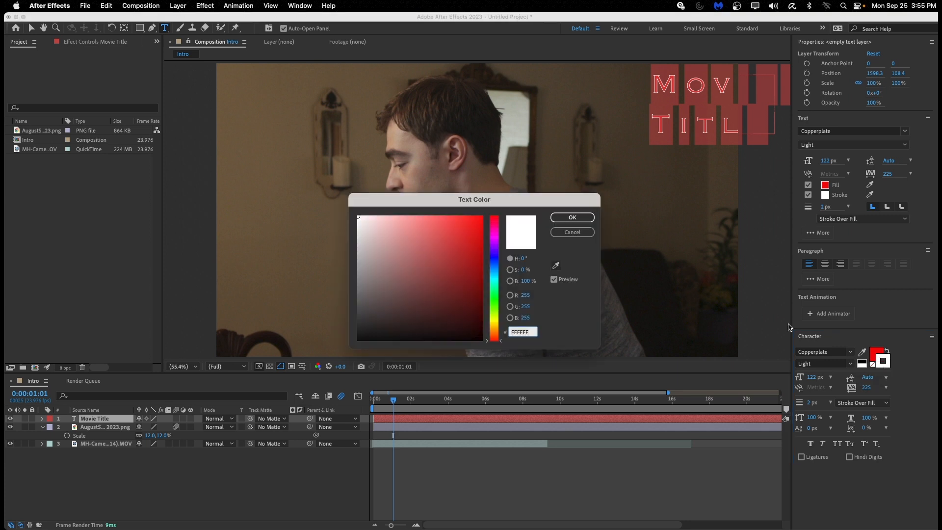
pyautogui.click(494, 283)
pyautogui.moveTo(425, 309); pyautogui.dragTo(490, 206)
pyautogui.click(572, 217)
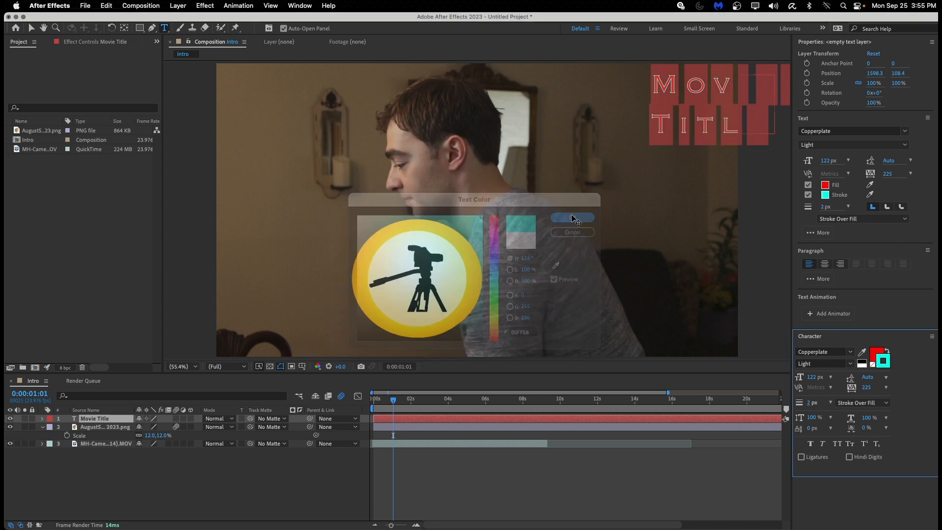
pyautogui.click(889, 367)
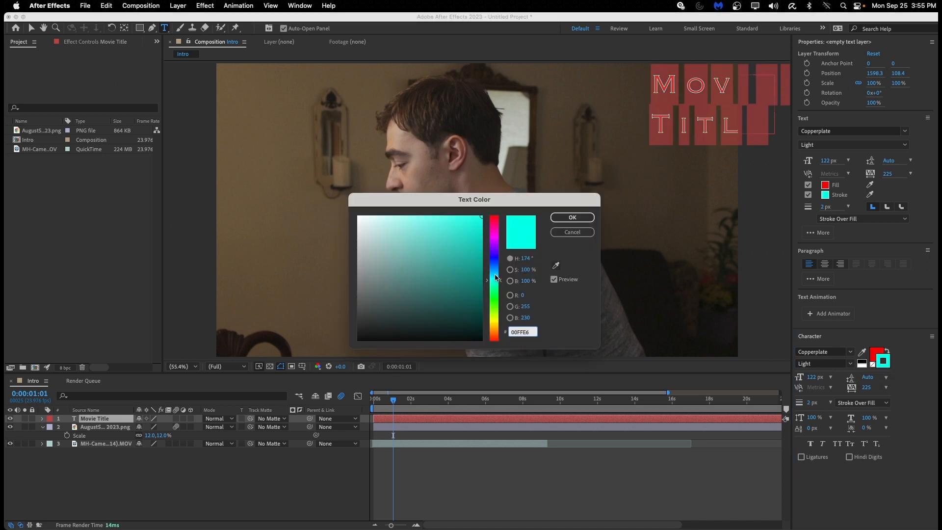
pyautogui.click(572, 217)
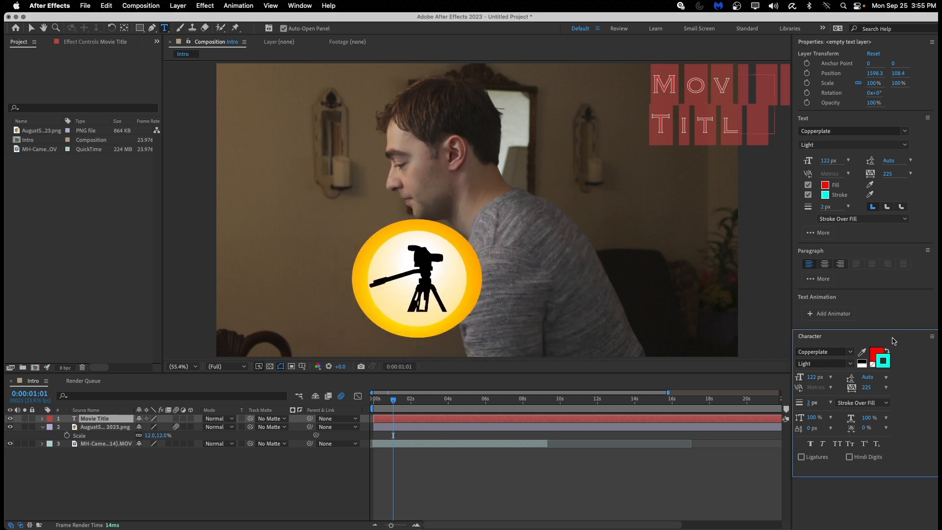
# Change the title's fill colour to grey 838282, then select all the title text.
pyautogui.click(876, 354)
pyautogui.click(877, 355)
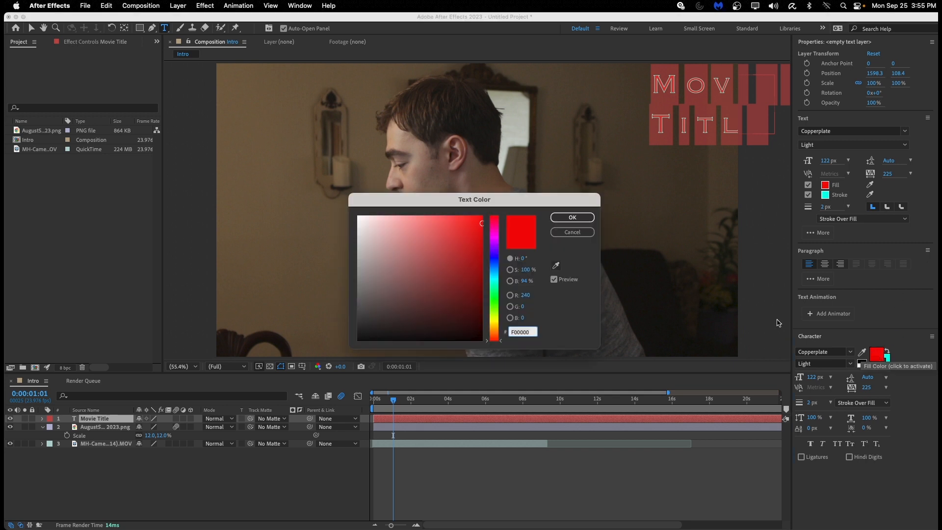
pyautogui.moveTo(437, 293); pyautogui.dragTo(493, 373)
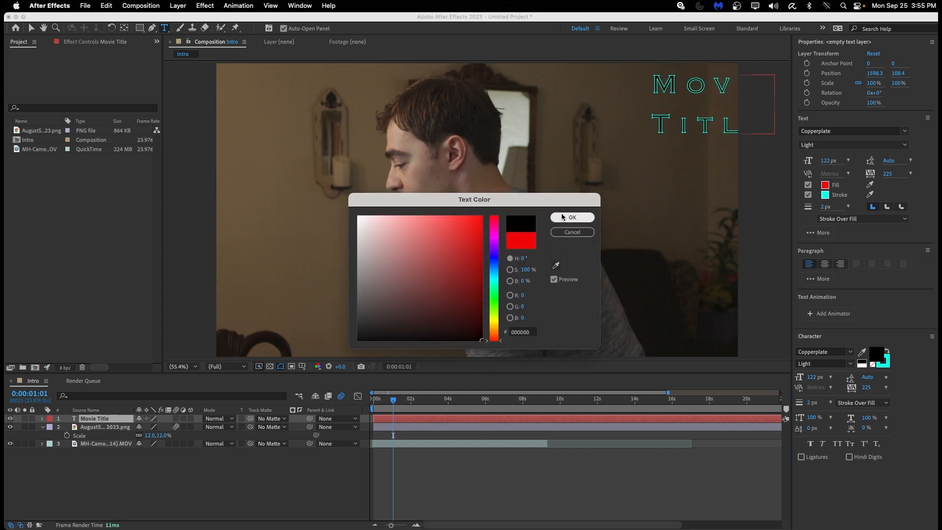
pyautogui.click(572, 216)
pyautogui.click(878, 355)
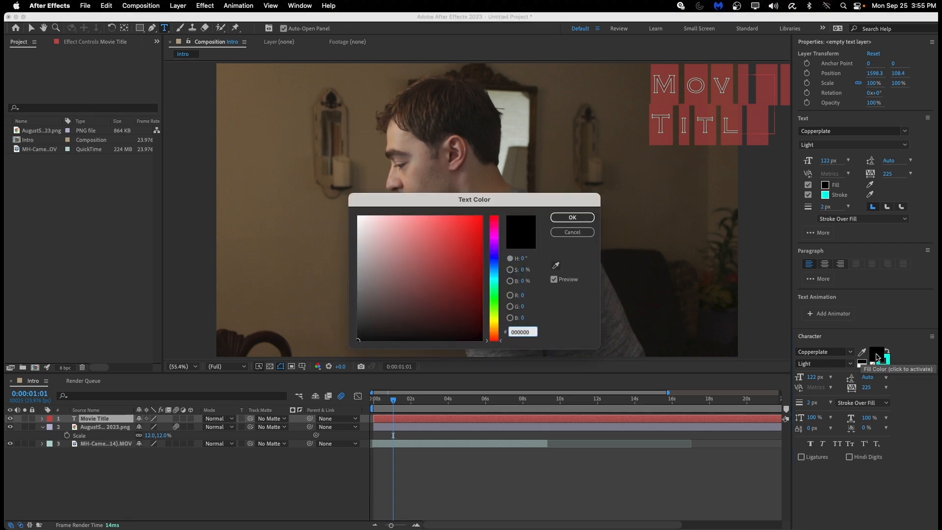
pyautogui.click(370, 266)
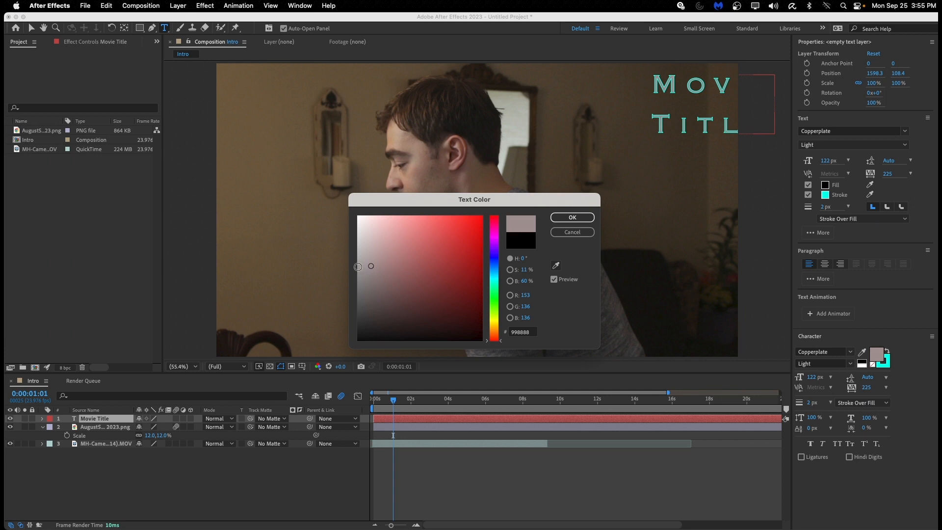
pyautogui.moveTo(357, 266); pyautogui.dragTo(359, 276)
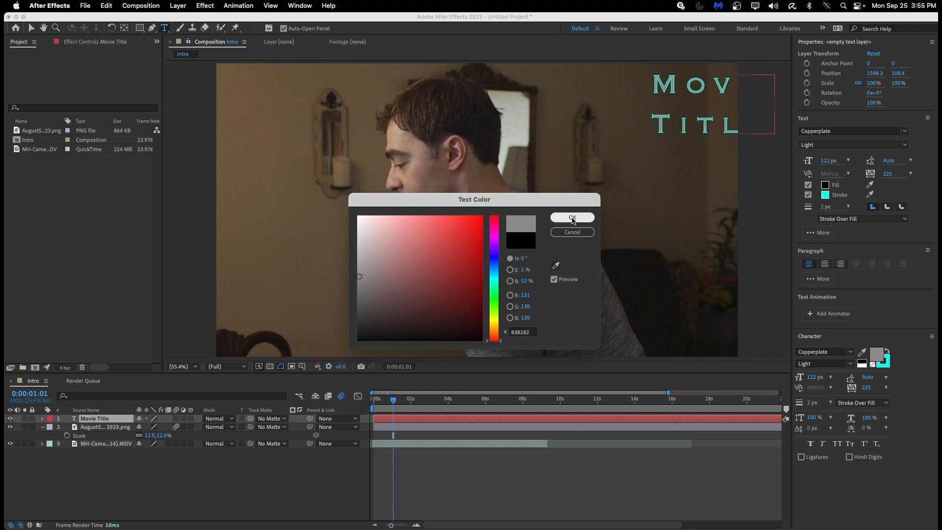
pyautogui.click(572, 218)
pyautogui.click(712, 118)
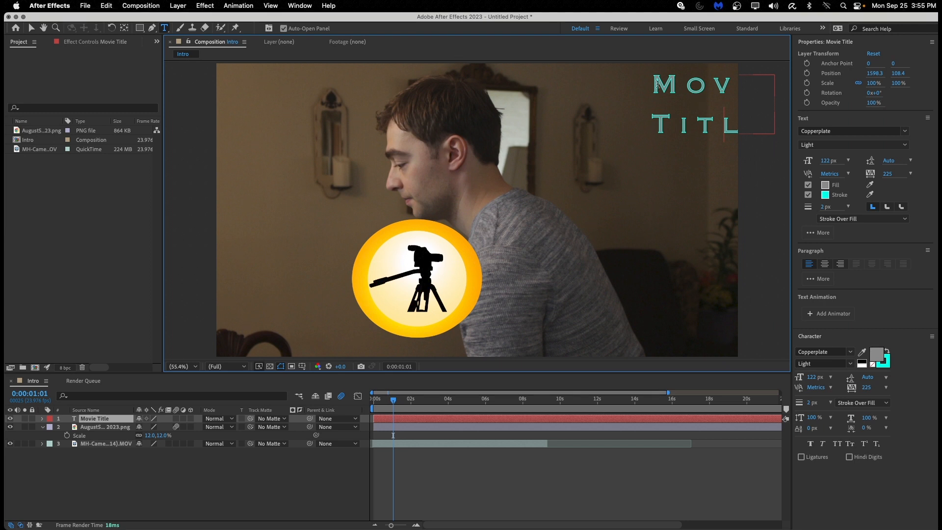
pyautogui.press('super+a')
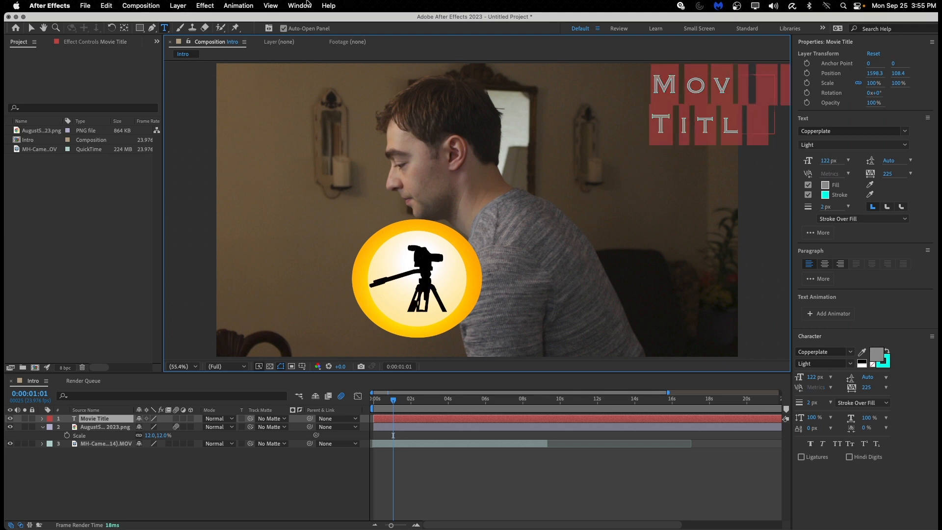
# Show the Align panel and close the Character and Properties panels.
pyautogui.click(305, 5)
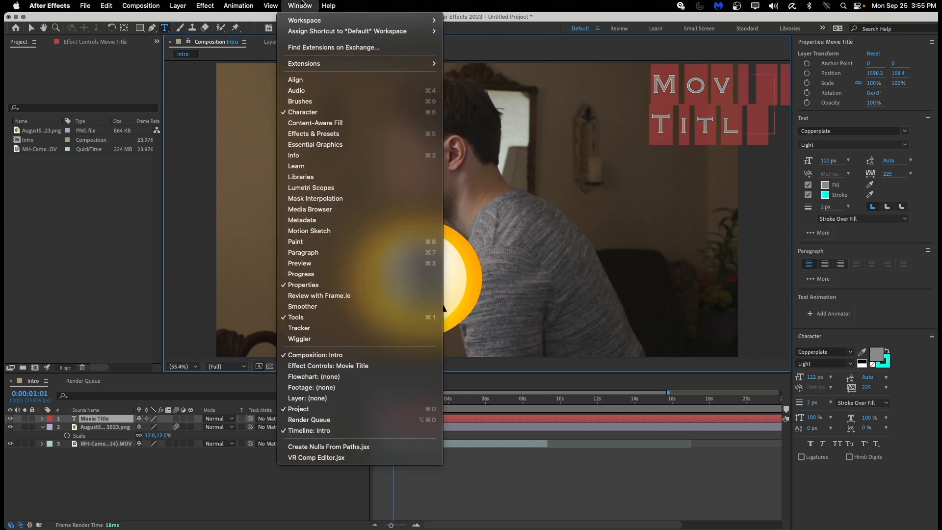
pyautogui.click(309, 82)
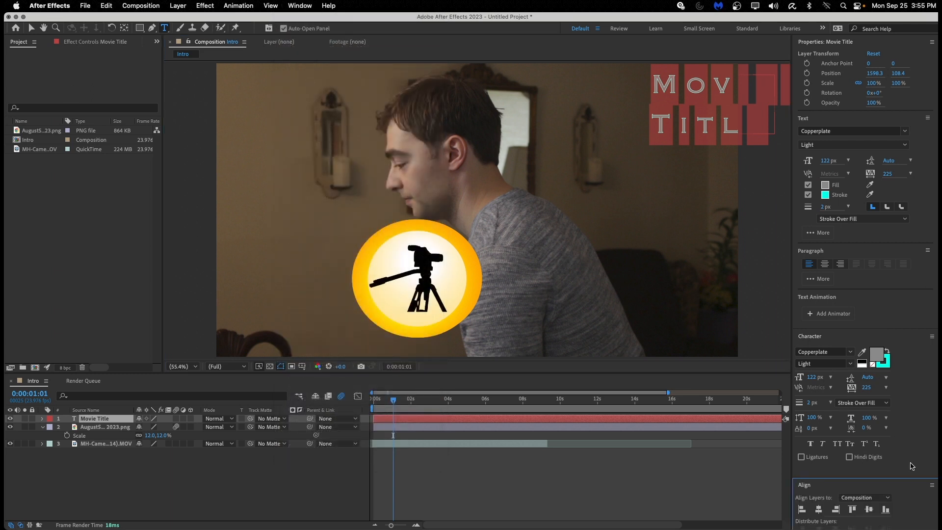
pyautogui.click(931, 337)
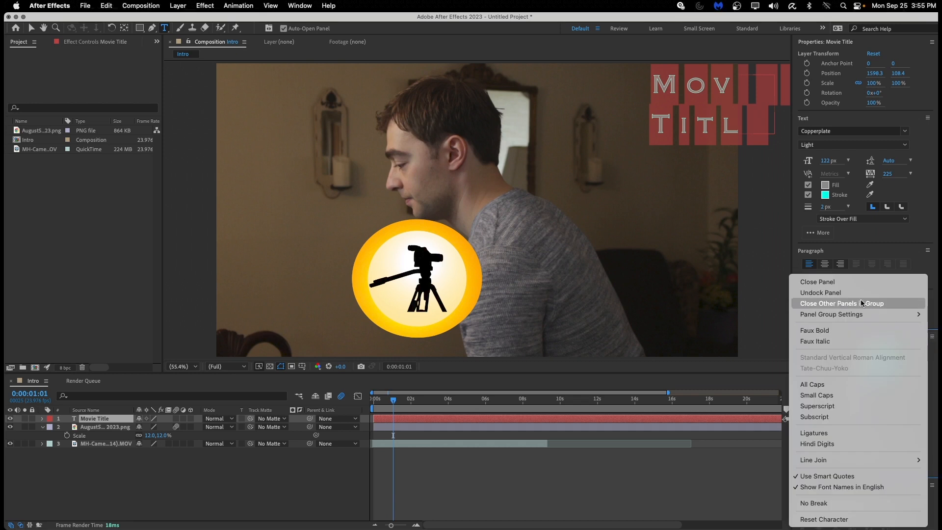
pyautogui.click(846, 281)
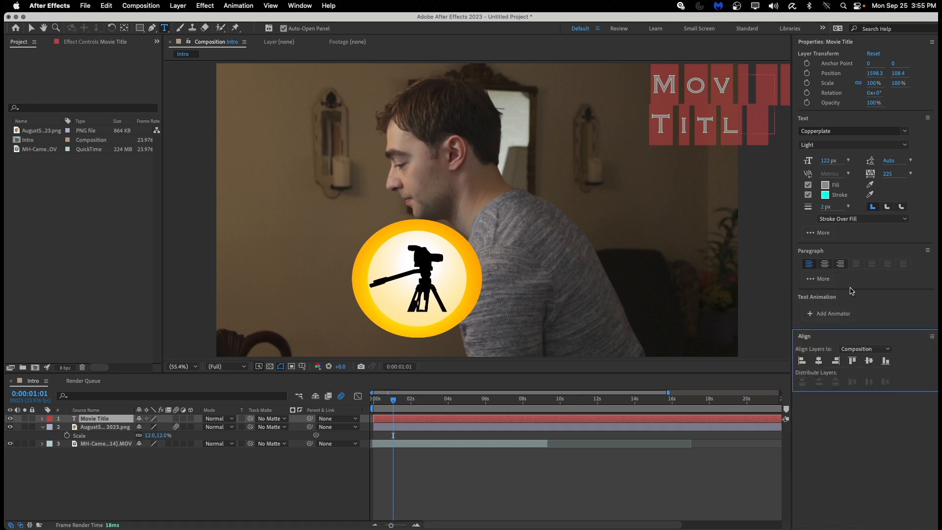
pyautogui.click(931, 42)
pyautogui.click(895, 52)
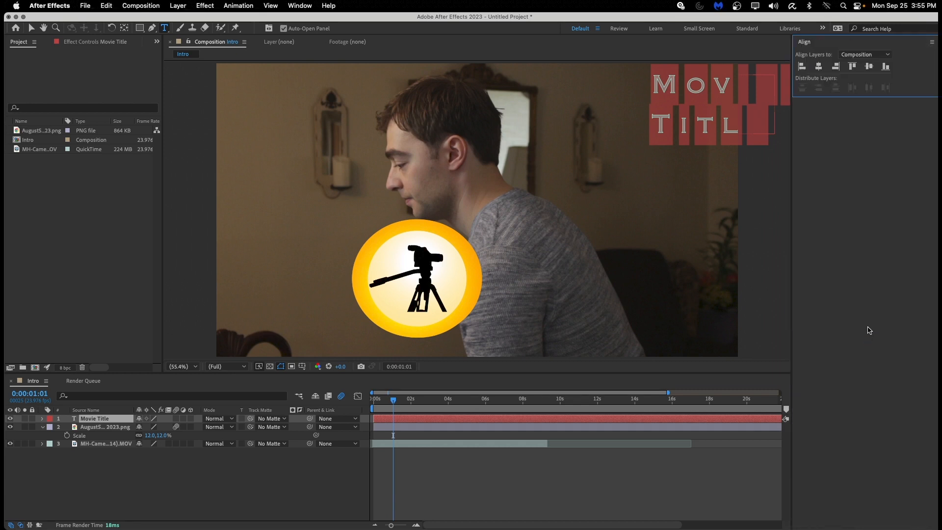
# Try aligning the title left, then centring it horizontally and vertically in the composition.
pyautogui.click(804, 71)
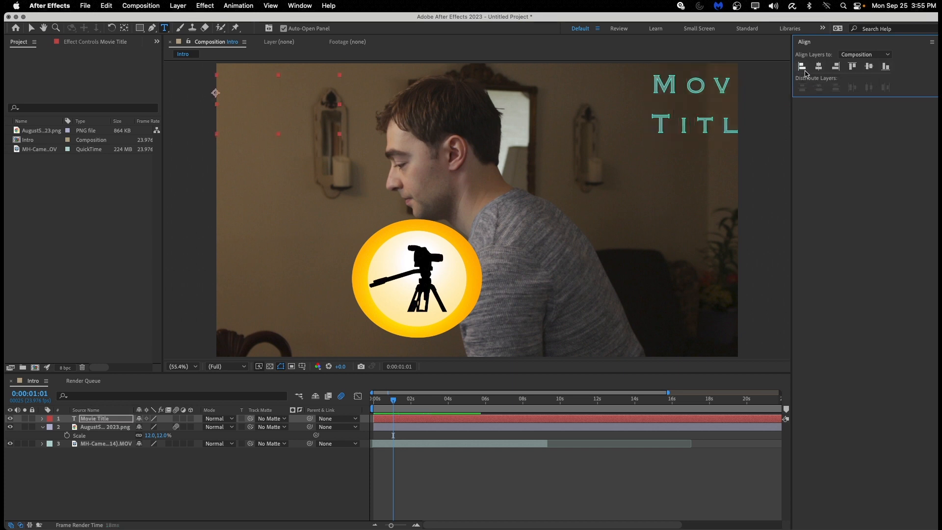
pyautogui.click(819, 70)
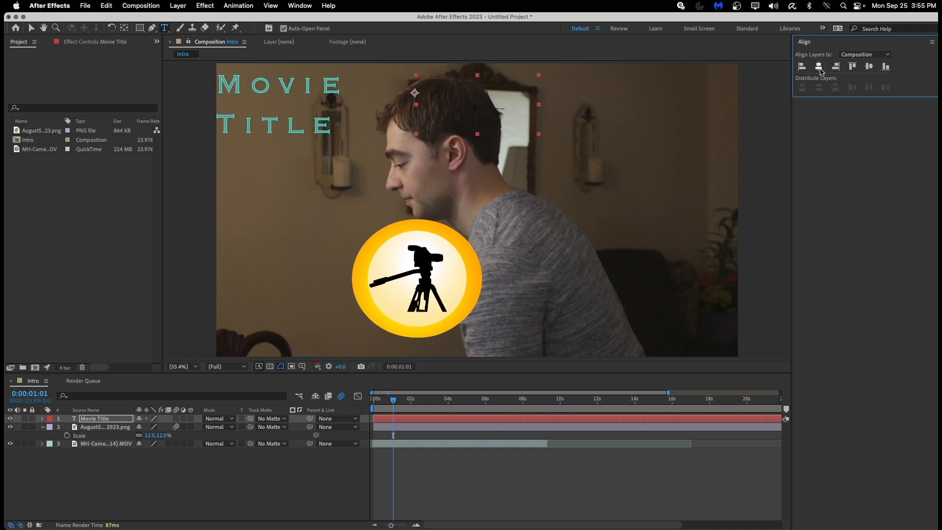
pyautogui.click(868, 66)
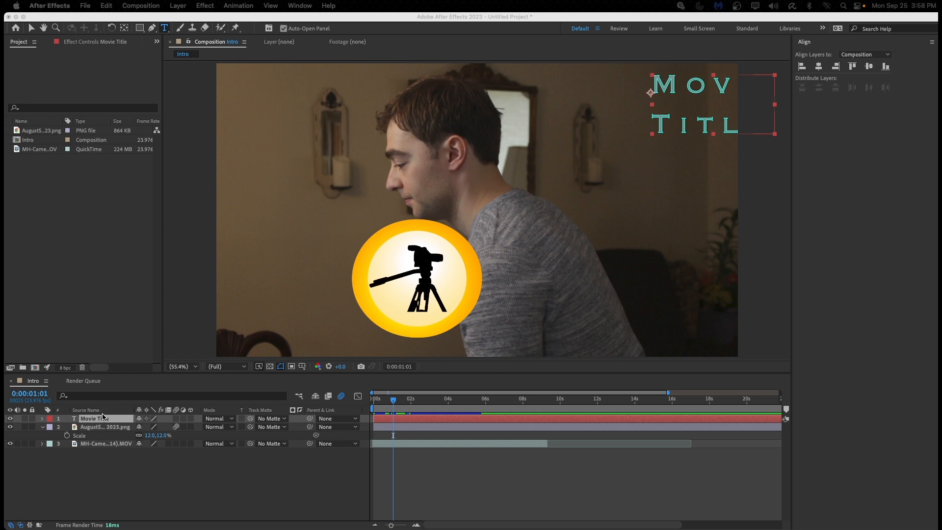
# Shift the title's Position X leftward, then drag it to the frame's left side at 97.2,484.0.
pyautogui.click(103, 418)
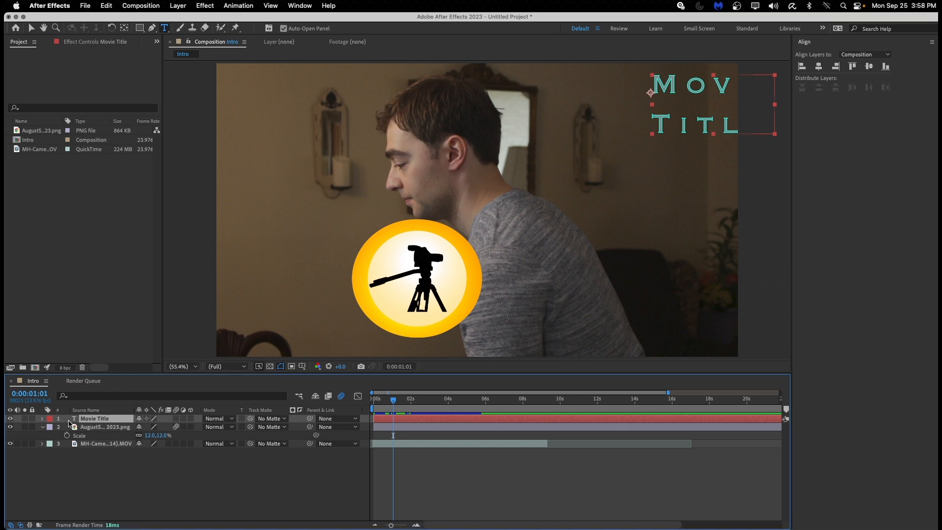
pyautogui.press('p')
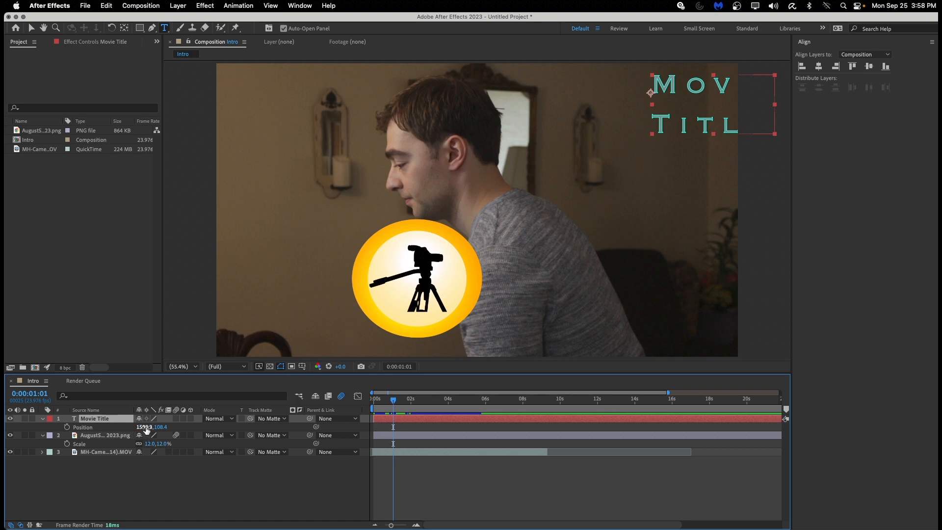
pyautogui.moveTo(146, 427); pyautogui.dragTo(4, 444)
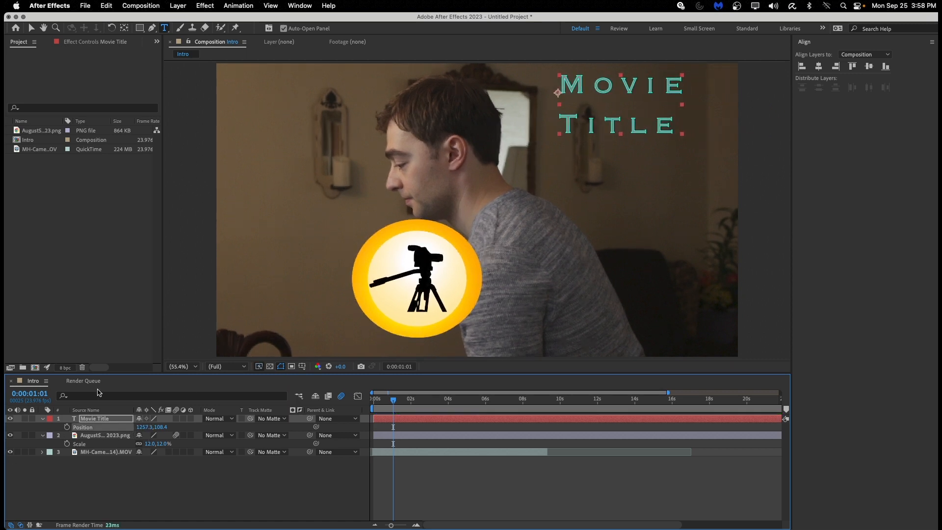
pyautogui.moveTo(146, 427); pyautogui.dragTo(2, 428)
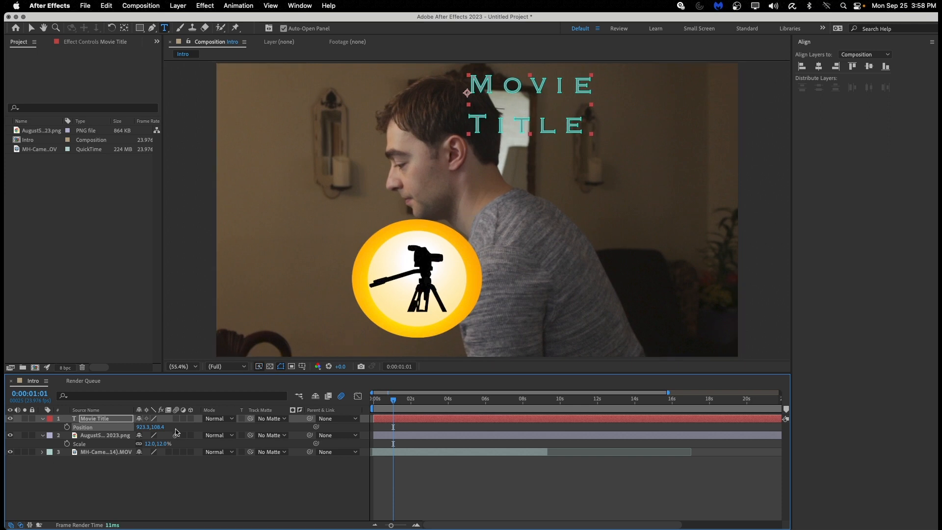
pyautogui.moveTo(146, 429); pyautogui.dragTo(10, 431)
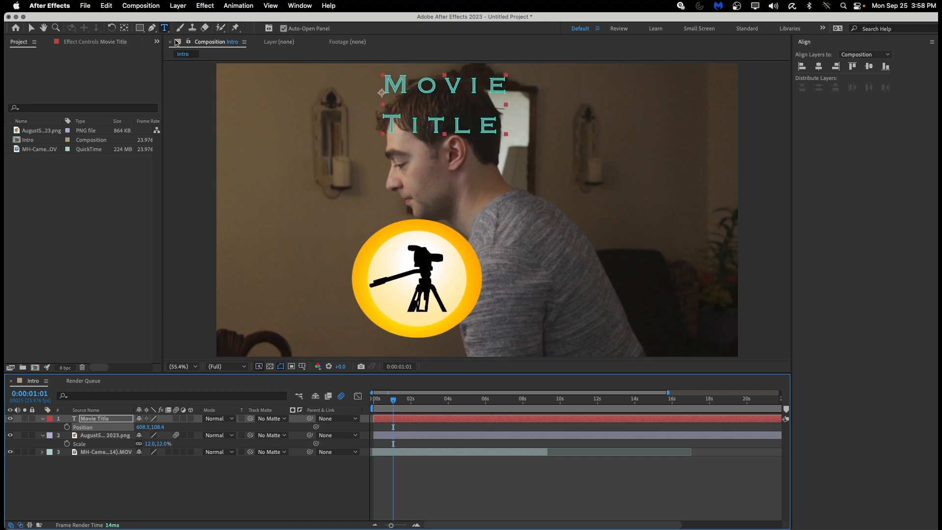
pyautogui.click(33, 30)
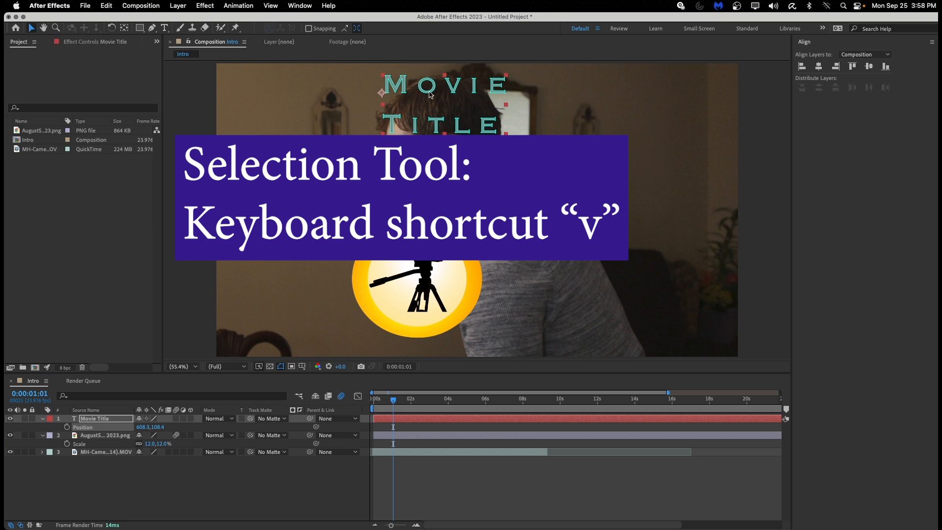
pyautogui.moveTo(429, 94); pyautogui.dragTo(302, 189)
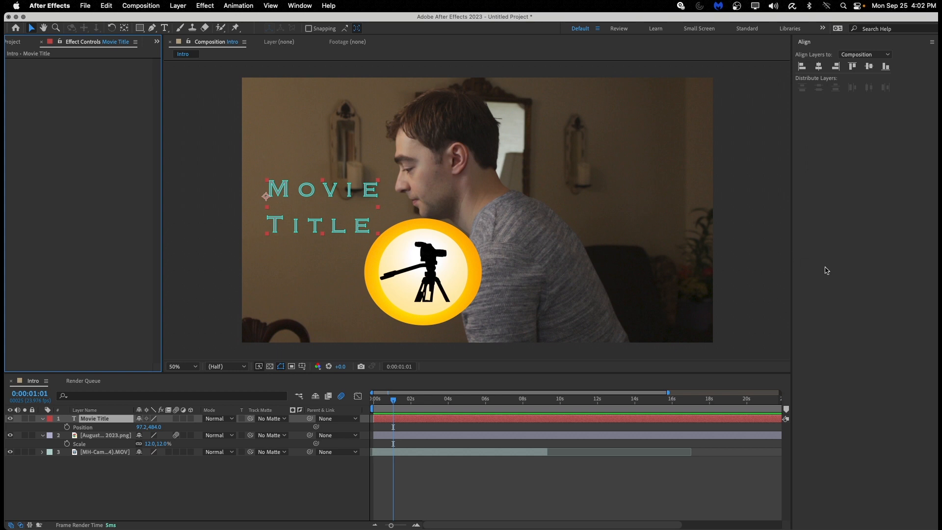
# Search Effects & Presets for 'glo' and apply Stylize > Glow to the Movie Title layer.
pyautogui.click(300, 6)
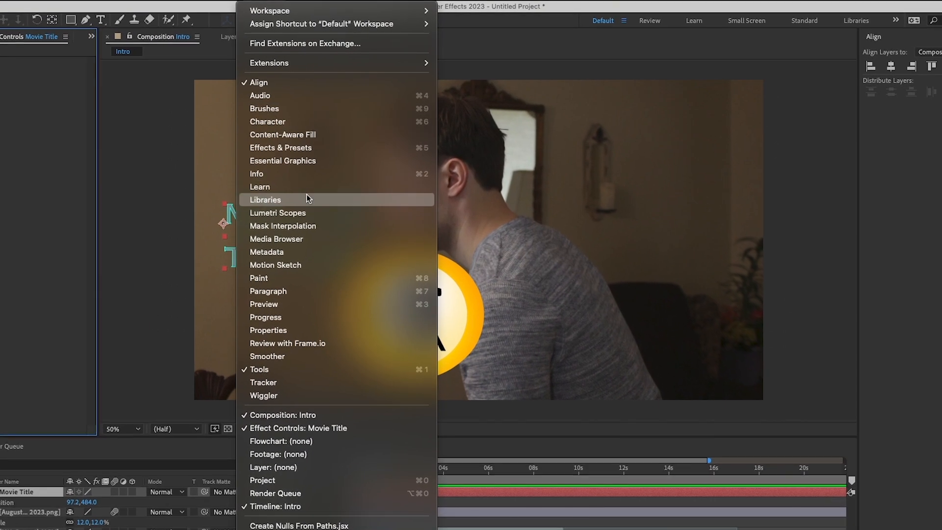
pyautogui.click(316, 147)
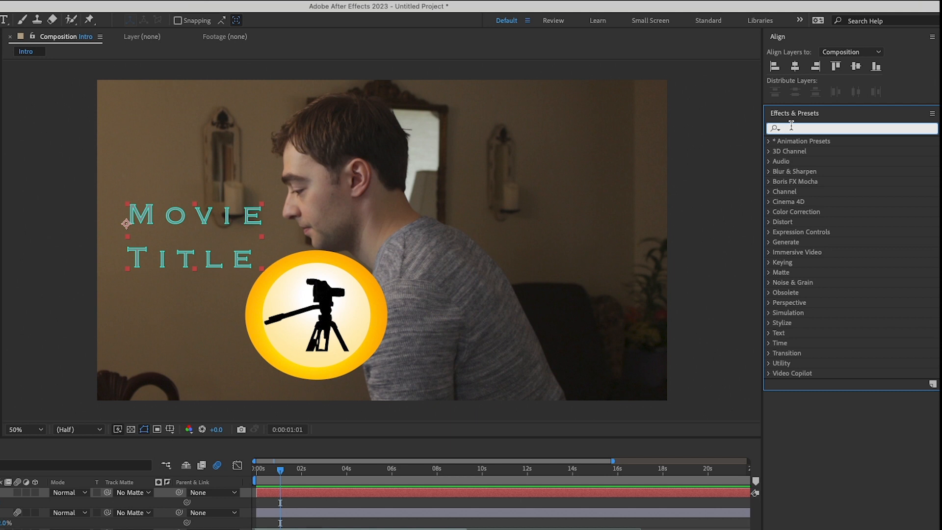
pyautogui.write('glow')
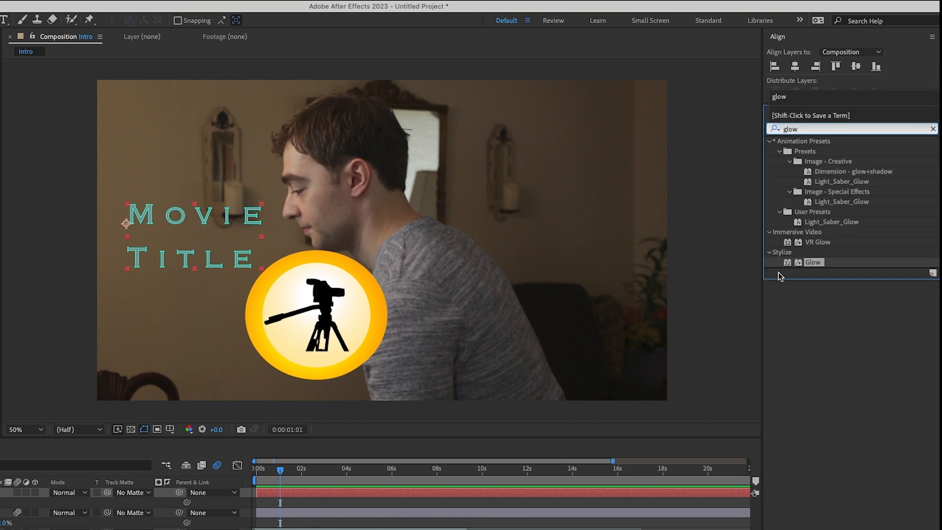
pyautogui.moveTo(809, 268); pyautogui.dragTo(0, 409)
pyautogui.moveTo(70, 365); pyautogui.dragTo(11, 452)
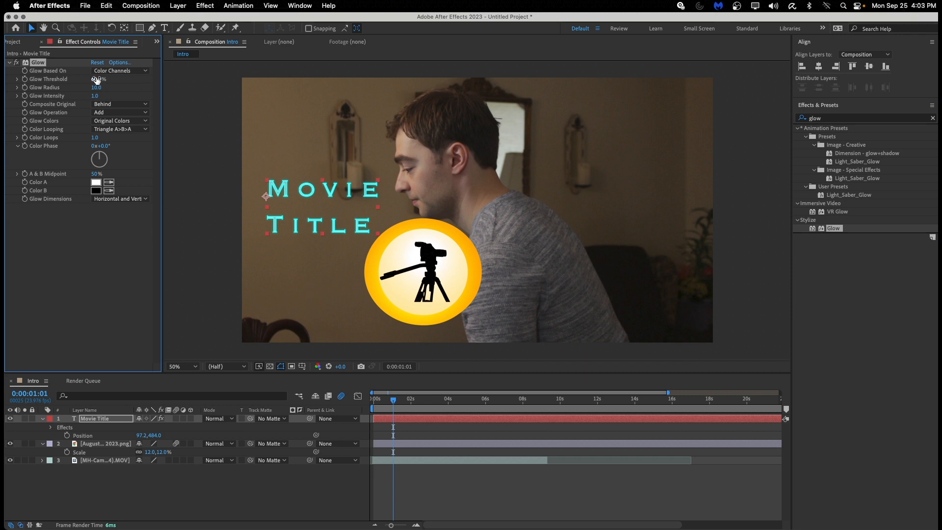
# Set the title's Glow Threshold to 100%, Glow Radius to 201 and Glow Intensity to 3.3.
pyautogui.moveTo(95, 78); pyautogui.dragTo(182, 84)
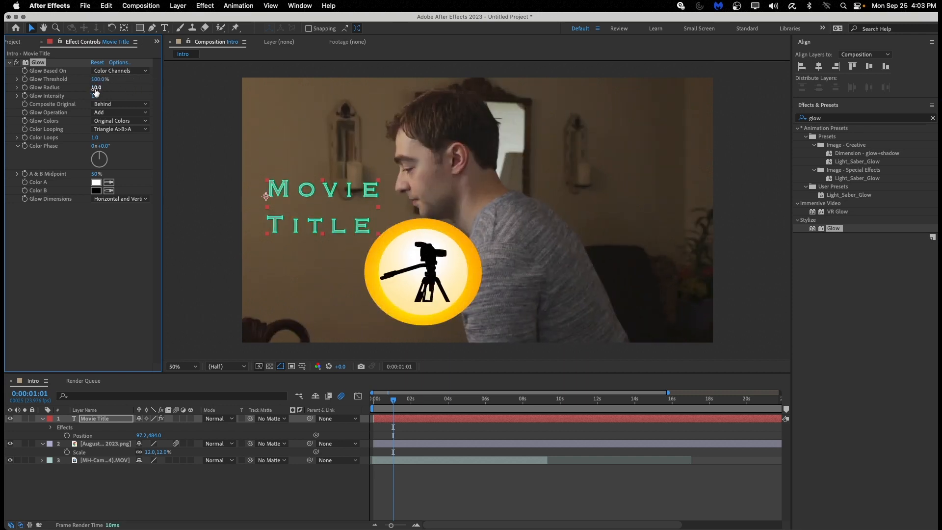
pyautogui.moveTo(96, 88); pyautogui.dragTo(187, 86)
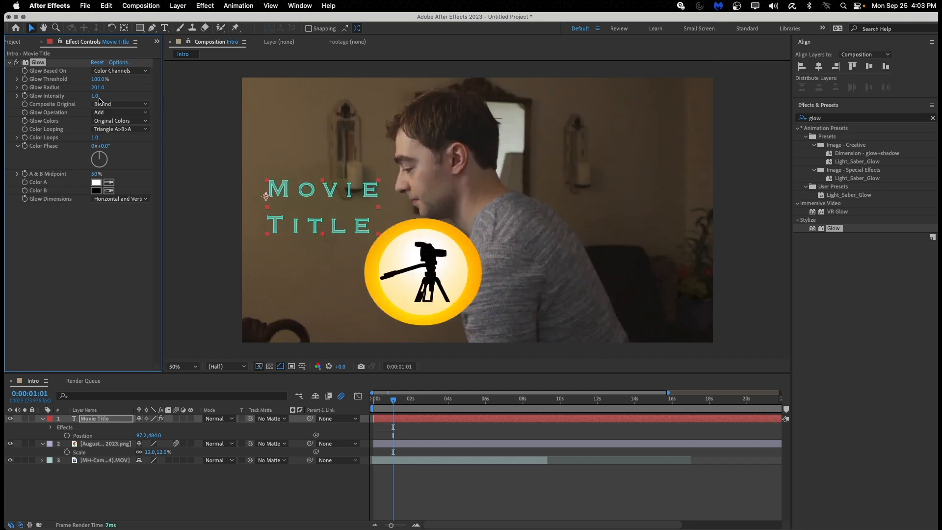
pyautogui.moveTo(95, 96); pyautogui.dragTo(212, 98)
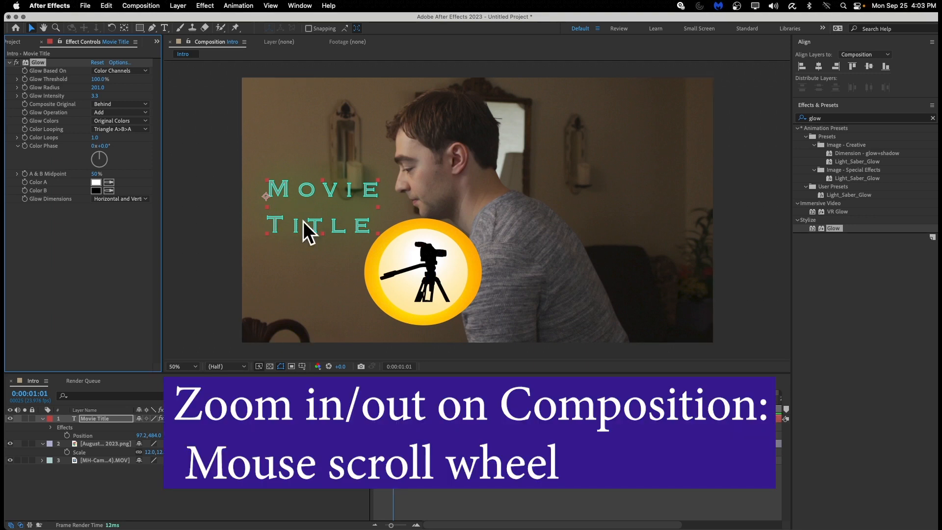
pyautogui.scroll(4, 295, 221)
pyautogui.scroll(-4, 290, 222)
pyautogui.scroll(2, 281, 222)
pyautogui.scroll(2, 277, 221)
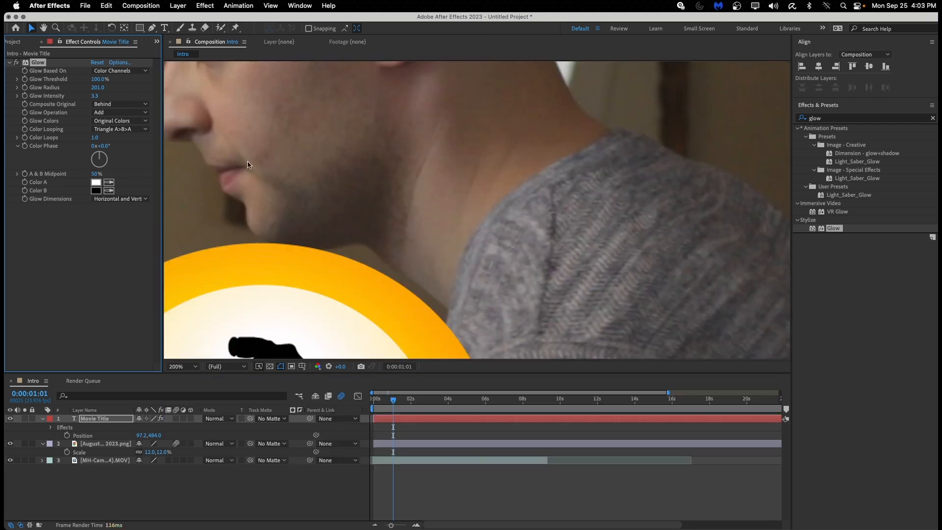
pyautogui.click(44, 28)
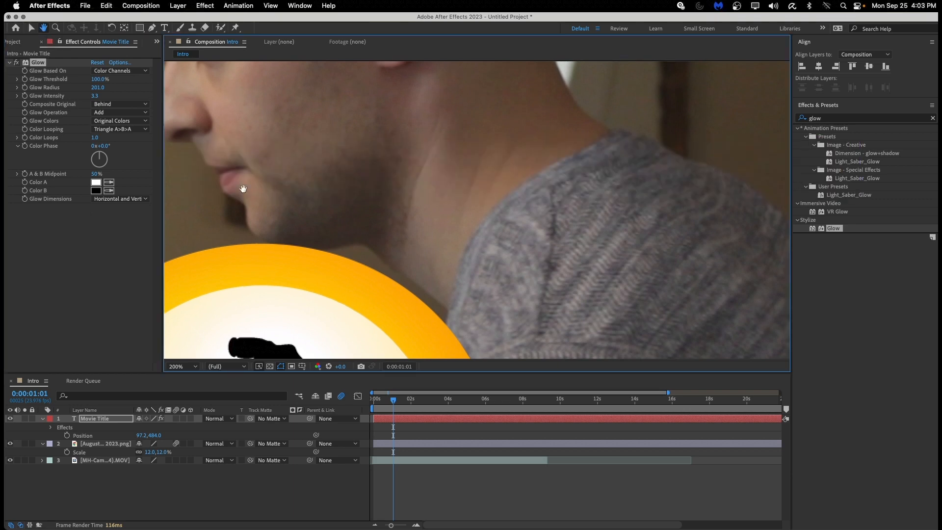
pyautogui.moveTo(244, 189); pyautogui.dragTo(624, 177)
pyautogui.moveTo(227, 172); pyautogui.dragTo(362, 170)
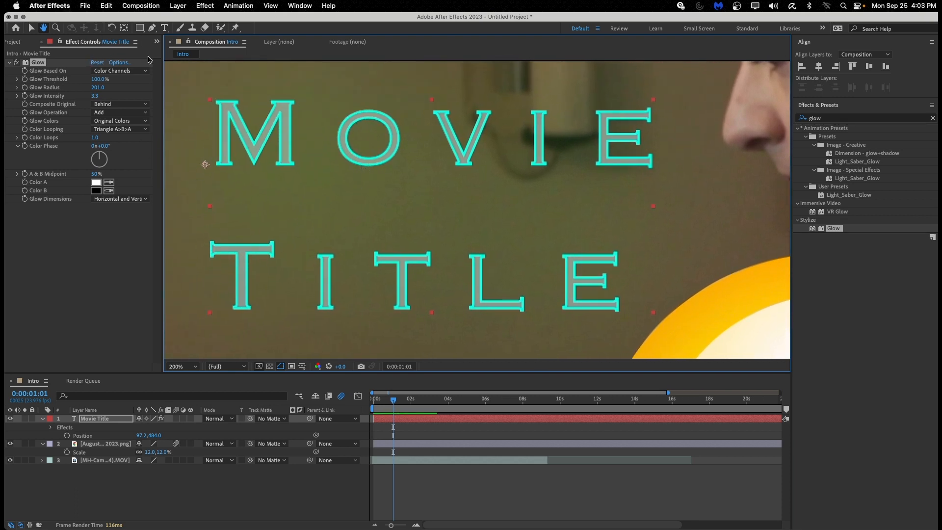
pyautogui.press('v')
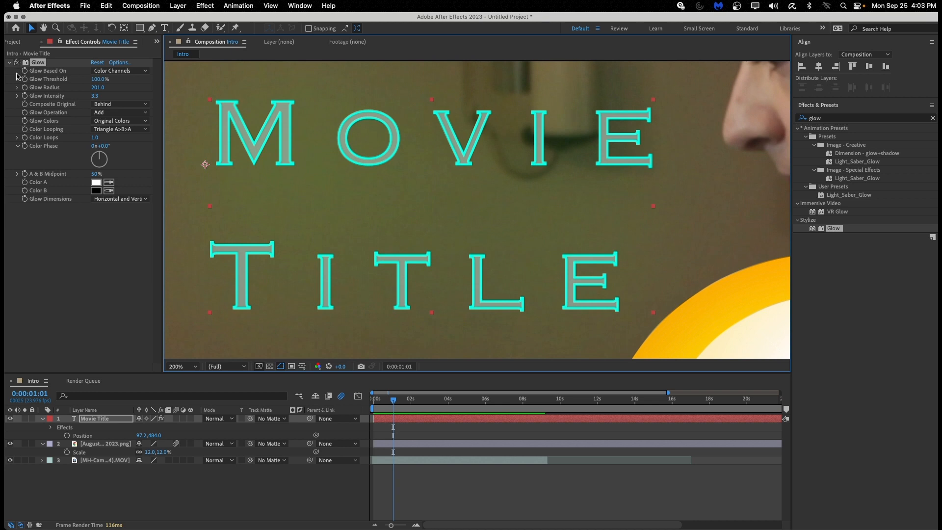
pyautogui.click(17, 66)
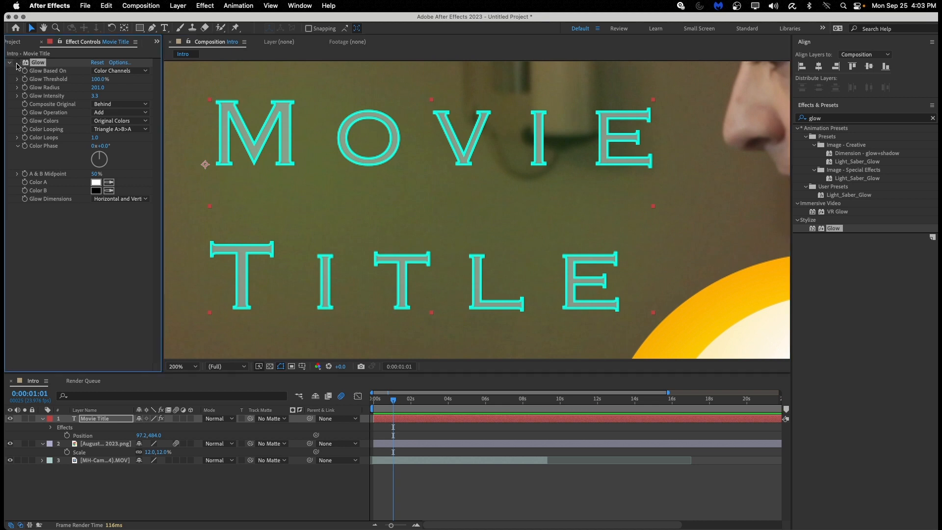
pyautogui.click(17, 66)
pyautogui.click(17, 66)
pyautogui.click(17, 67)
pyautogui.click(16, 66)
pyautogui.click(16, 65)
pyautogui.click(16, 63)
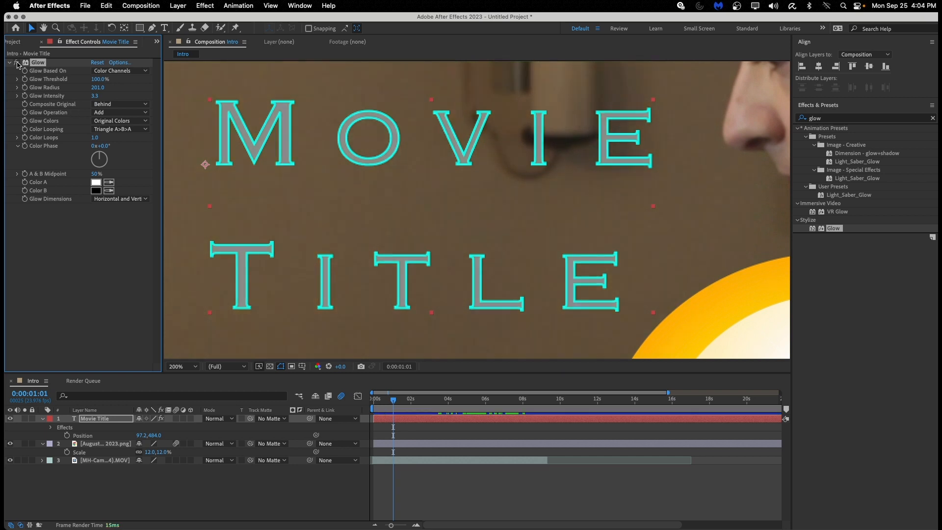
pyautogui.click(17, 63)
pyautogui.press(',')
pyautogui.press(',')
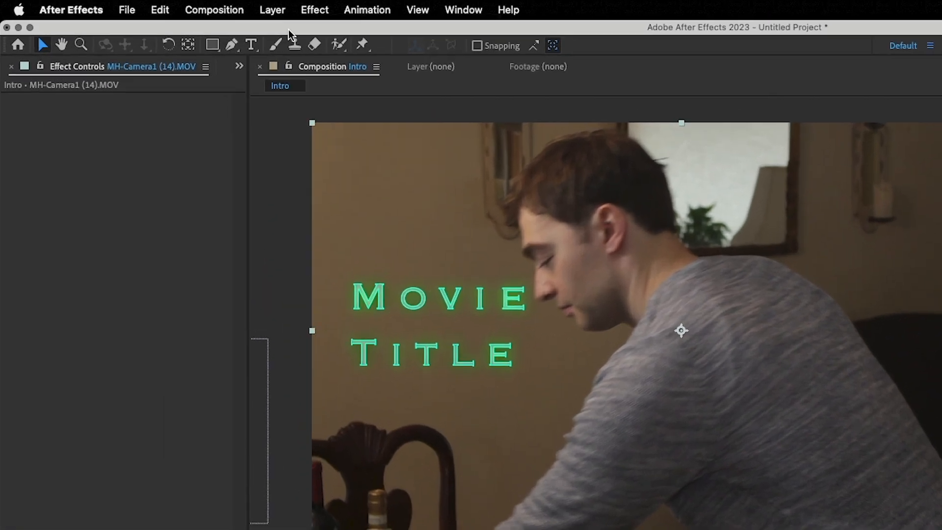
# Draw a closed four-point Pen mask around the right part of the camera footage.
pyautogui.click(150, 28)
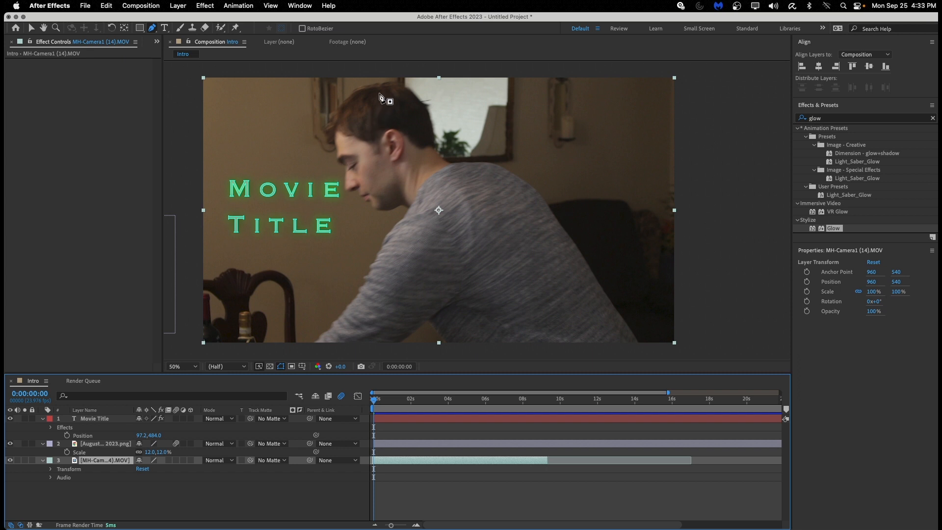
pyautogui.click(395, 69)
pyautogui.press(',')
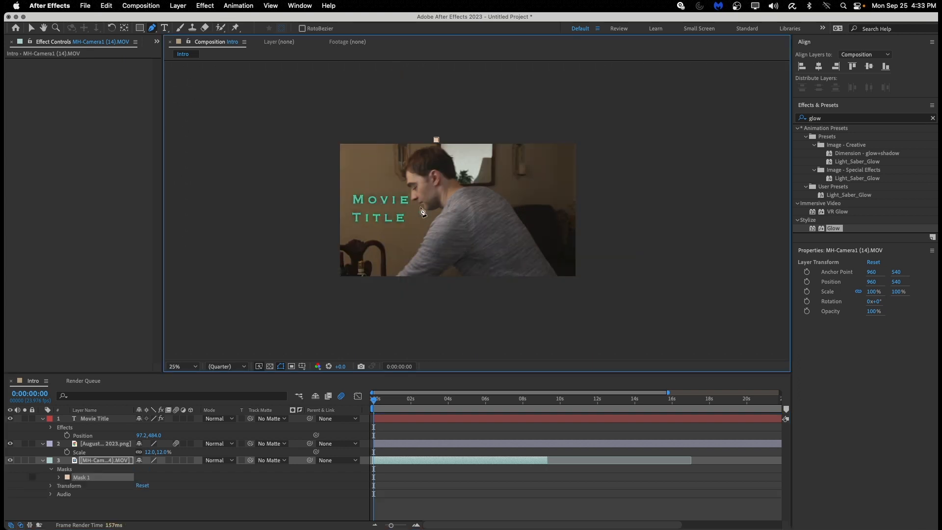
pyautogui.click(446, 221)
pyautogui.click(445, 282)
pyautogui.click(603, 283)
pyautogui.click(600, 110)
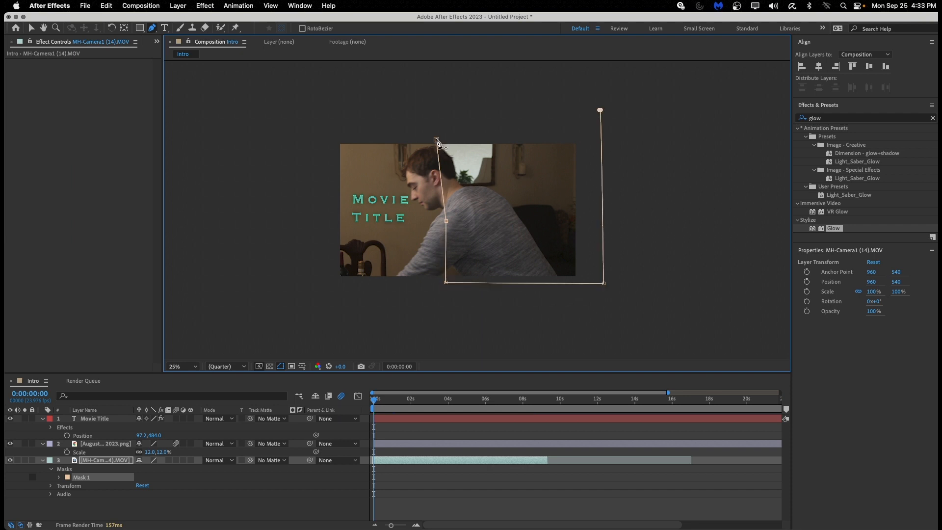
pyautogui.click(436, 141)
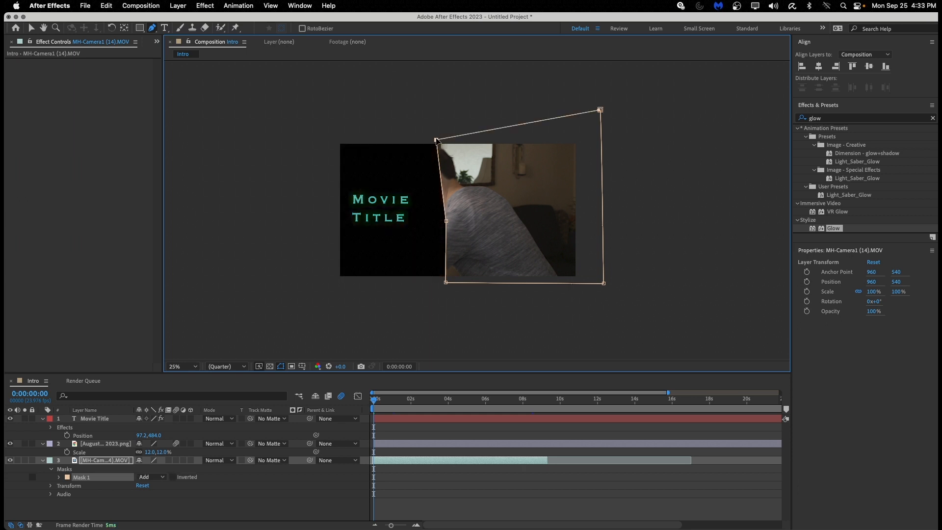
# Adjust the mask's top-left and top-right corners to refine the slanted shape.
pyautogui.moveTo(436, 140); pyautogui.dragTo(437, 139)
pyautogui.moveTo(437, 140); pyautogui.dragTo(442, 136)
pyautogui.moveTo(590, 118); pyautogui.dragTo(586, 142)
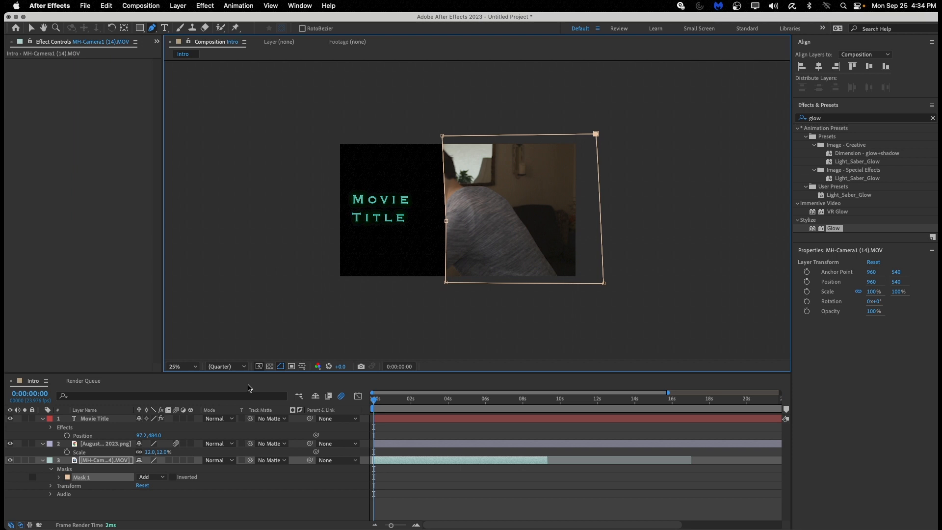
pyautogui.scroll(3, 401, 267)
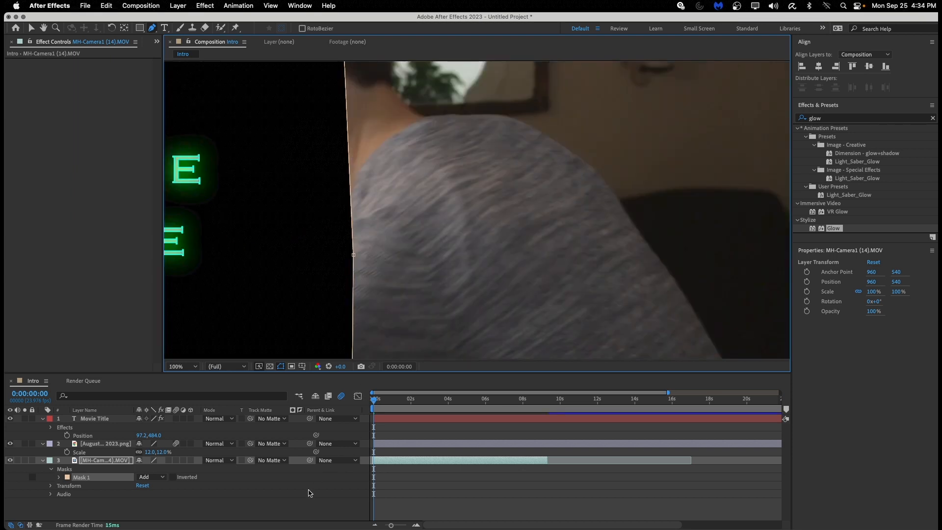
# Reveal Mask 1 on the camera footage layer and raise its feather to 71 pixels.
pyautogui.click(309, 492)
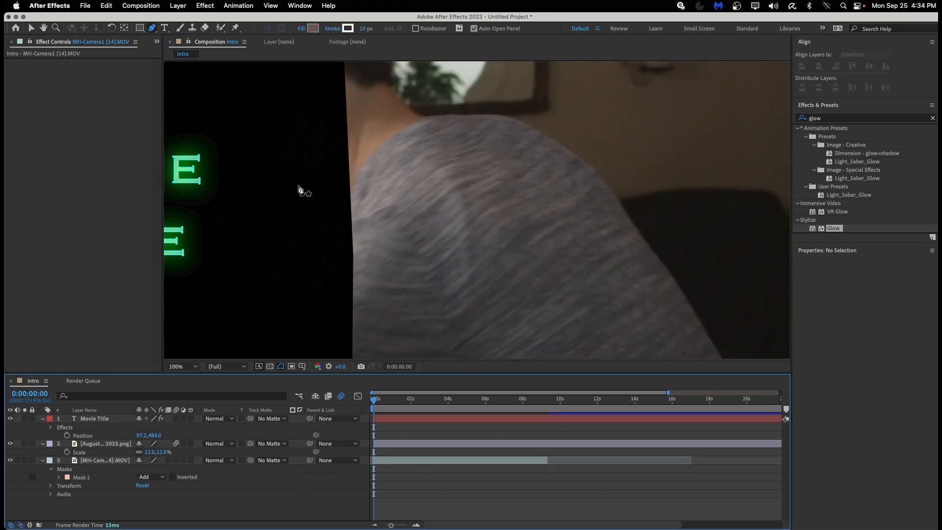
pyautogui.click(48, 461)
pyautogui.click(43, 461)
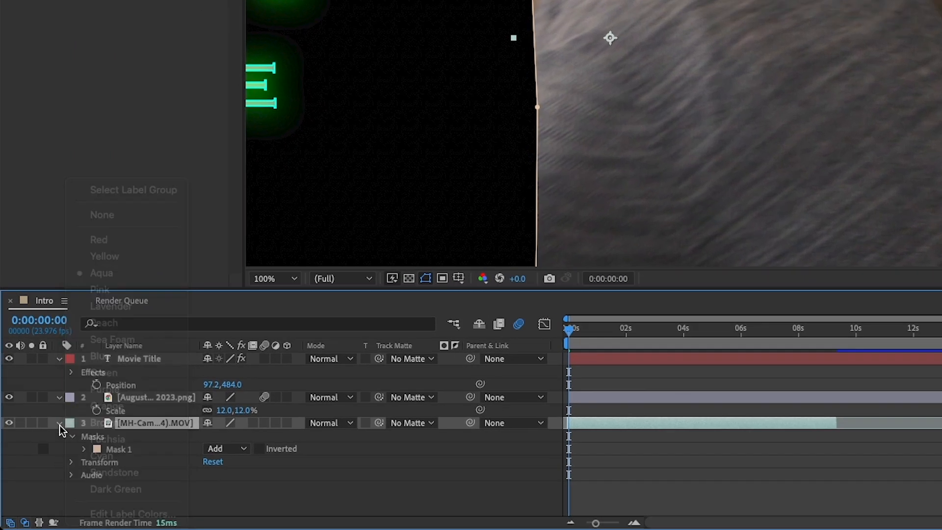
pyautogui.click(59, 424)
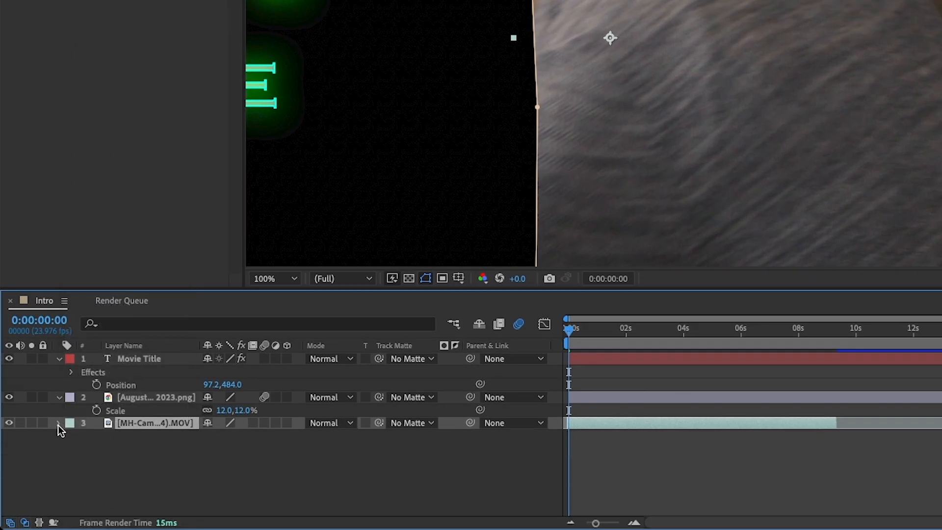
pyautogui.click(58, 424)
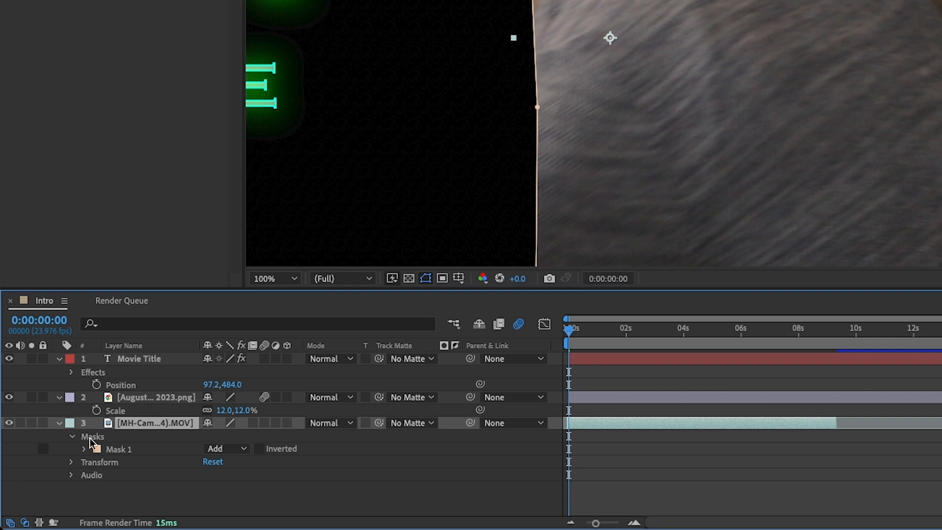
pyautogui.click(126, 449)
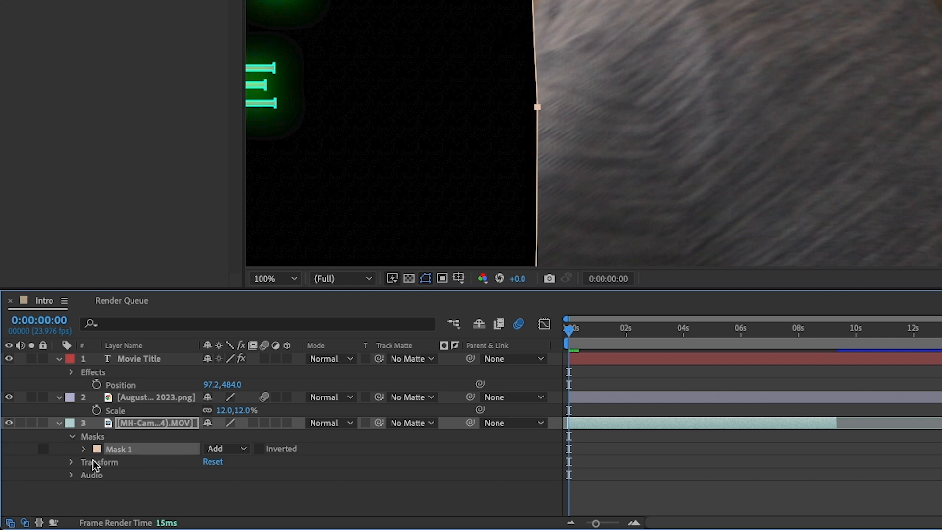
pyautogui.click(83, 449)
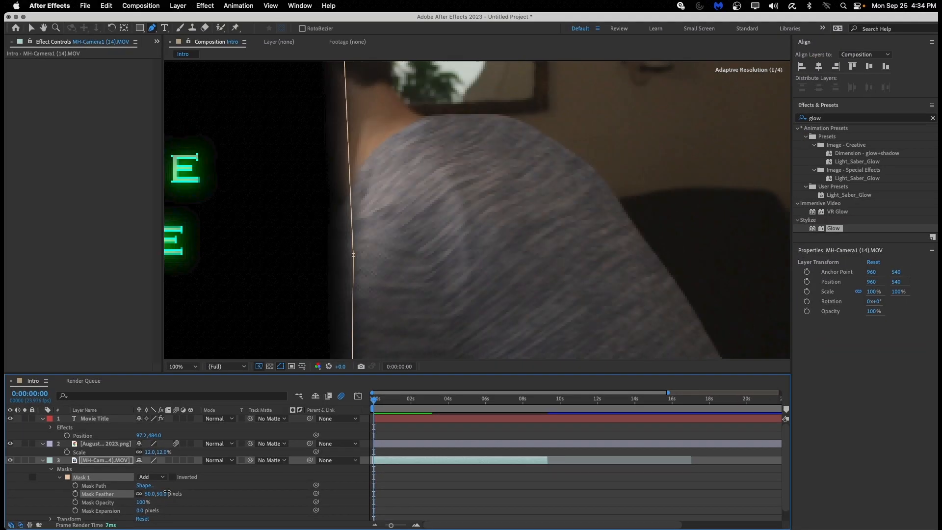
pyautogui.moveTo(210, 480); pyautogui.dragTo(254, 474)
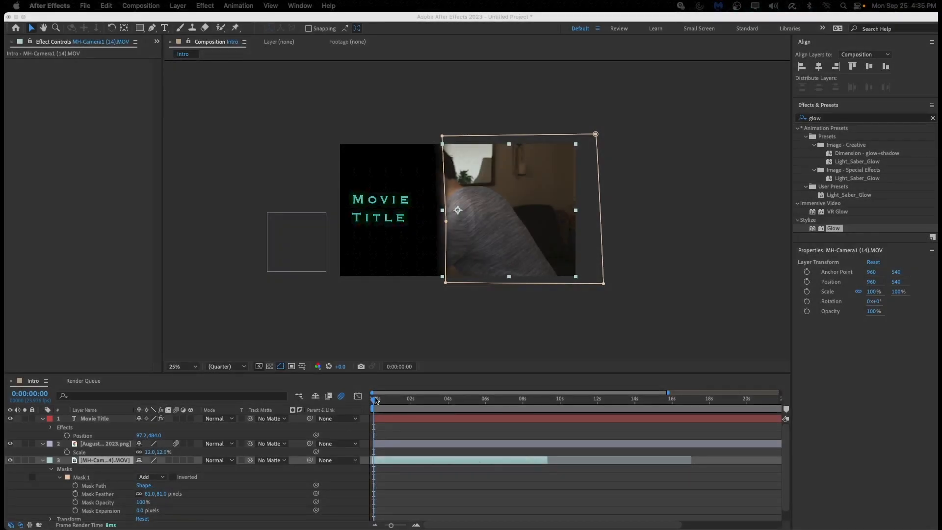
# Play a preview of the Intro composition and stop it at 0:00:08:16.
pyautogui.click(373, 399)
pyautogui.press('space')
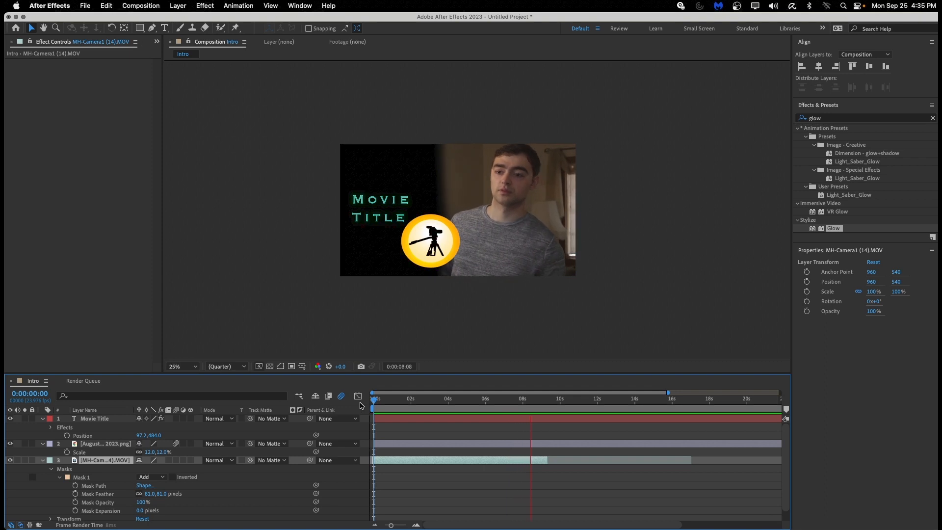
pyautogui.press('space')
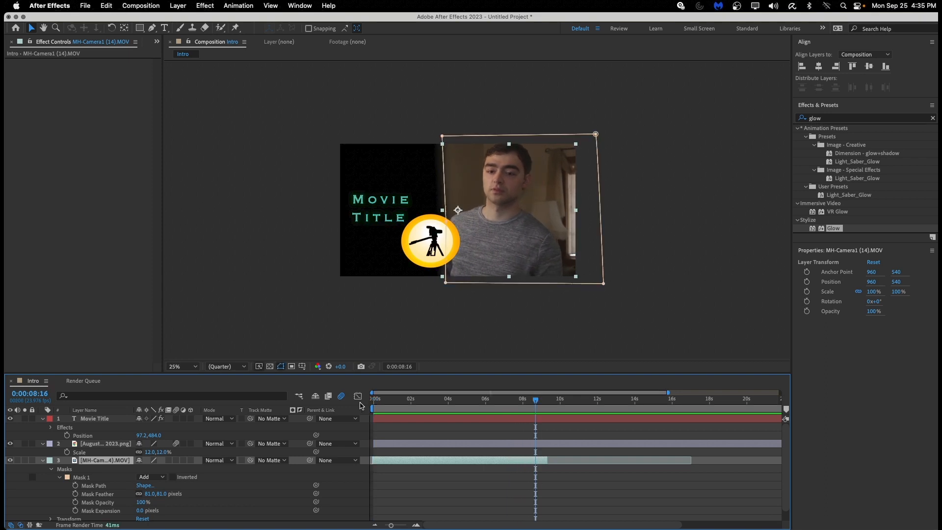